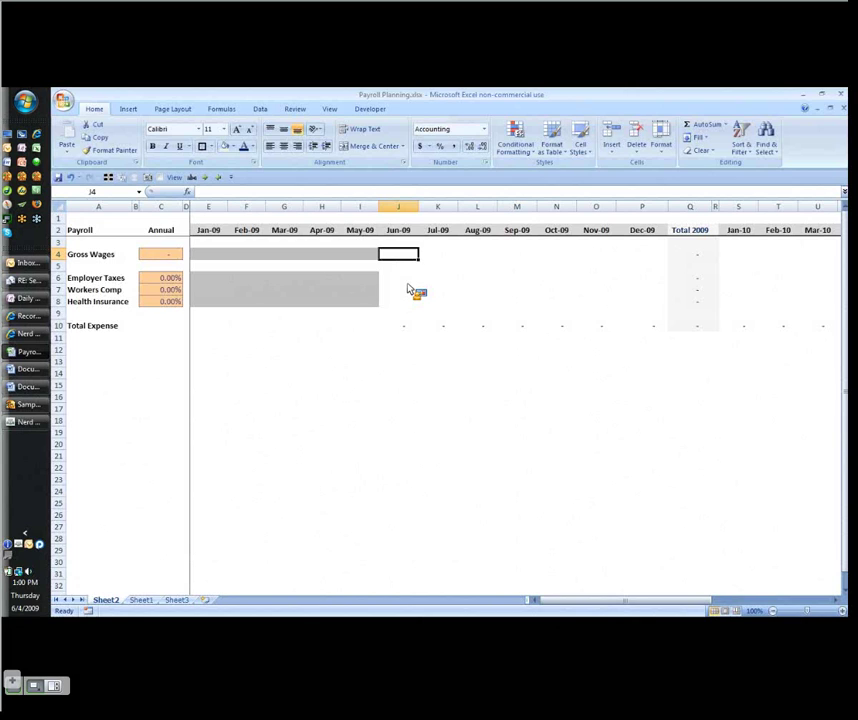
- Enter 90,000 as the annual Gross Wages
key(ctrl+Left)
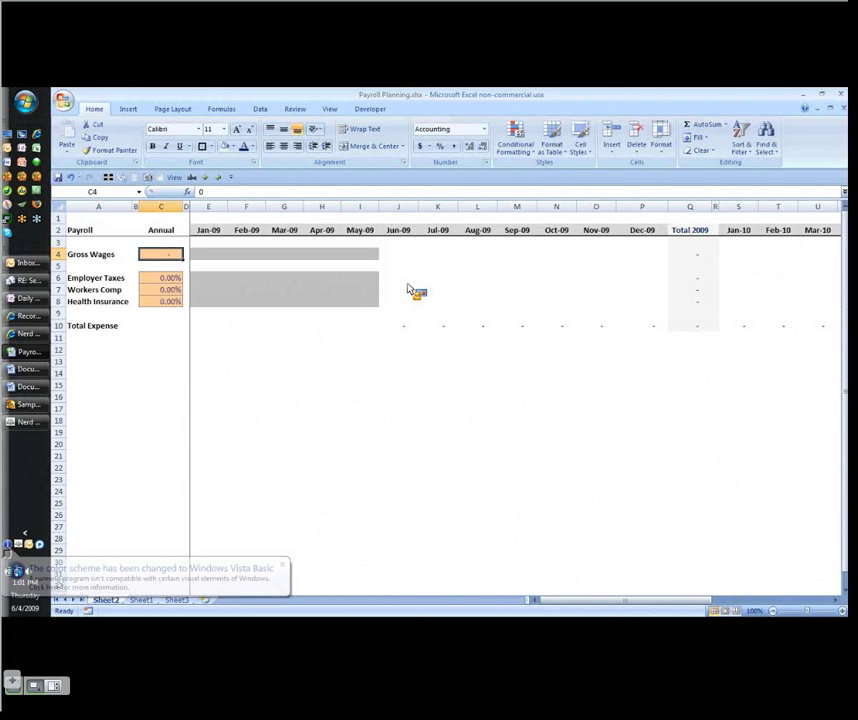
text(90000)
key(ctrl+Return)
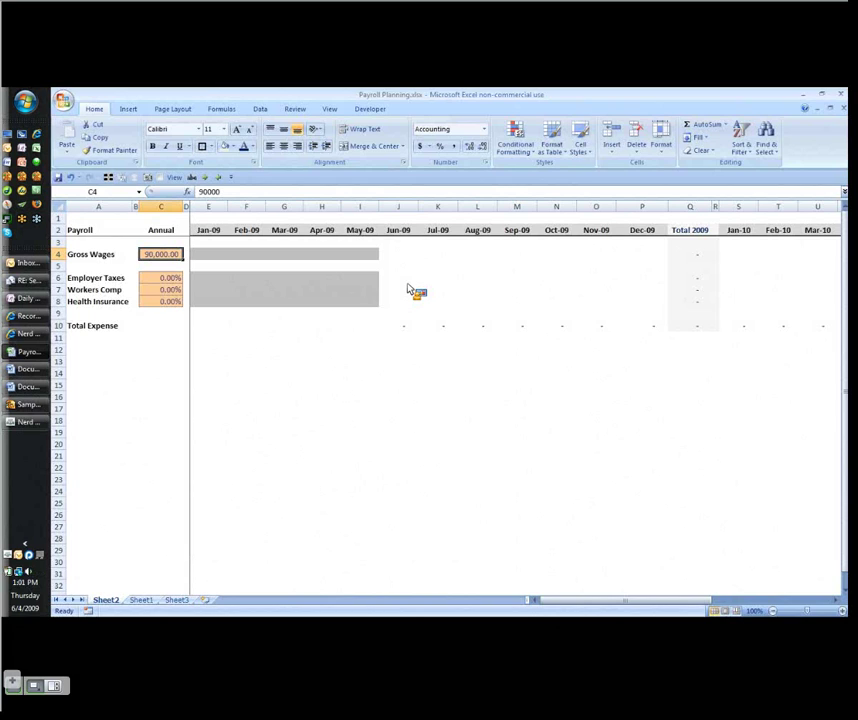
- Fill in the employer taxes rate and a 1.5% workers comp rate
key(Down)
key(Down)
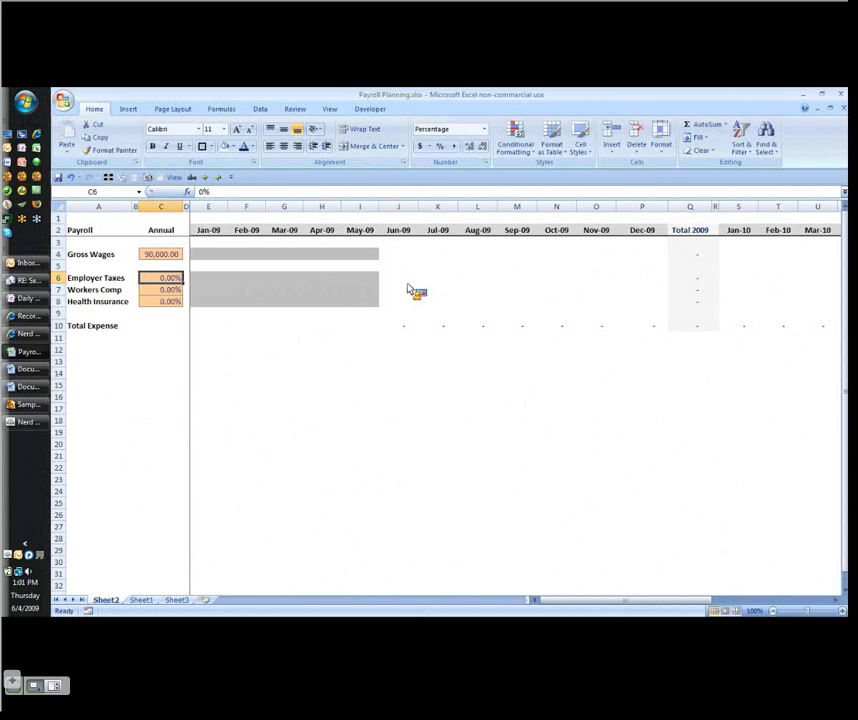
text(9.)
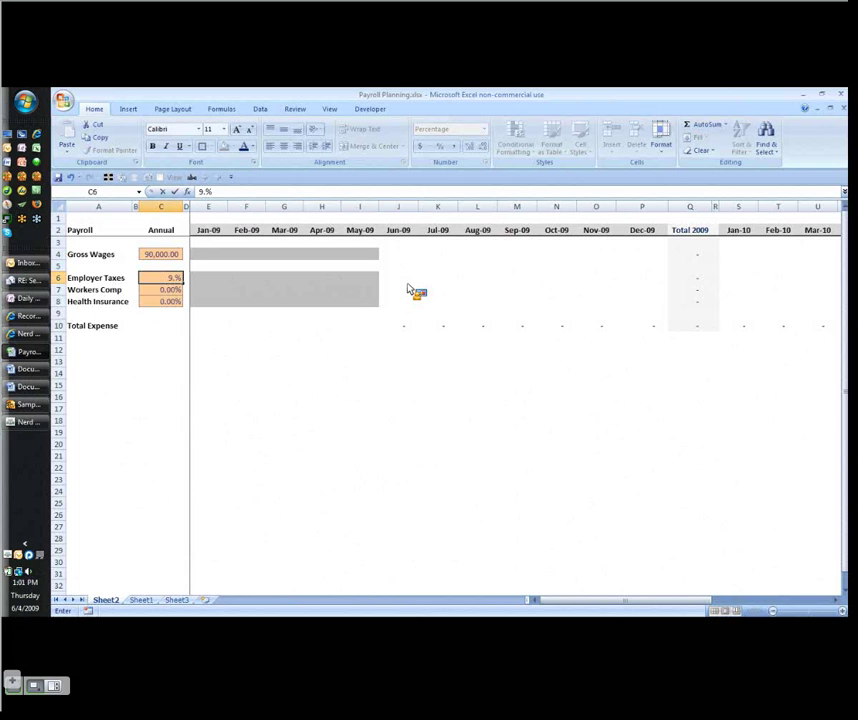
text(65)
key(Return)
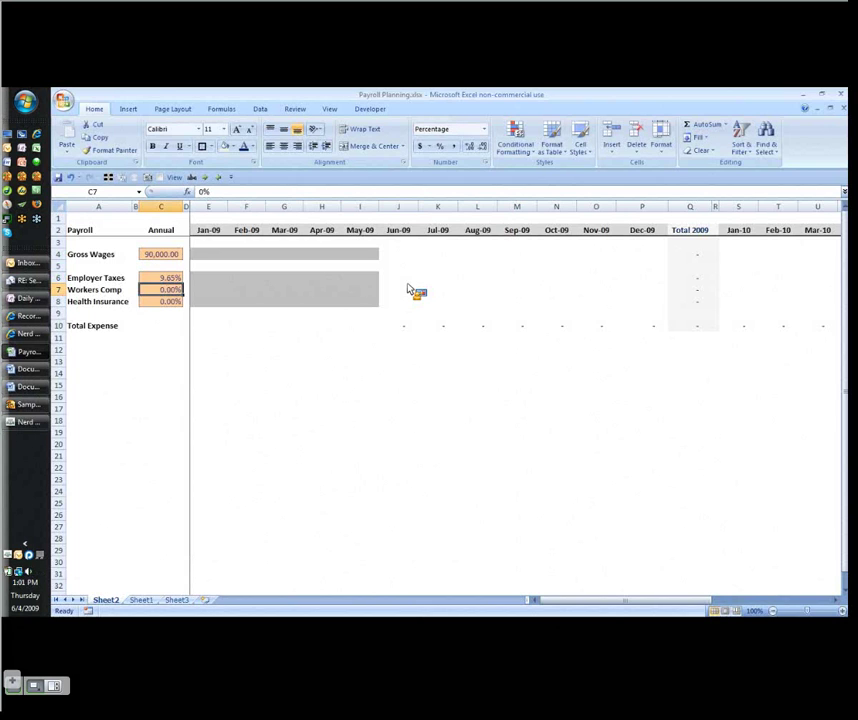
text(1.)
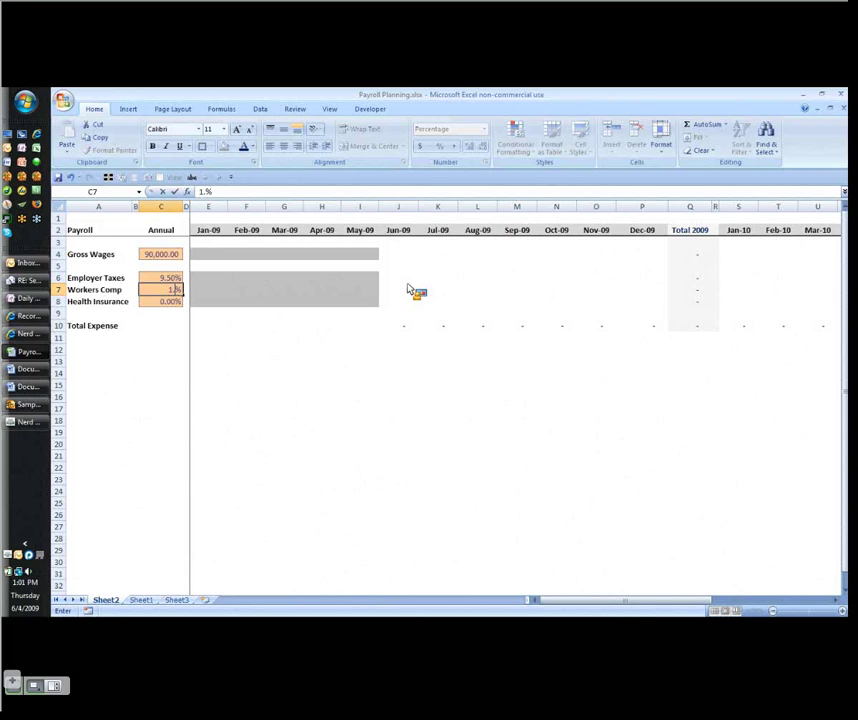
text(5)
key(Return)
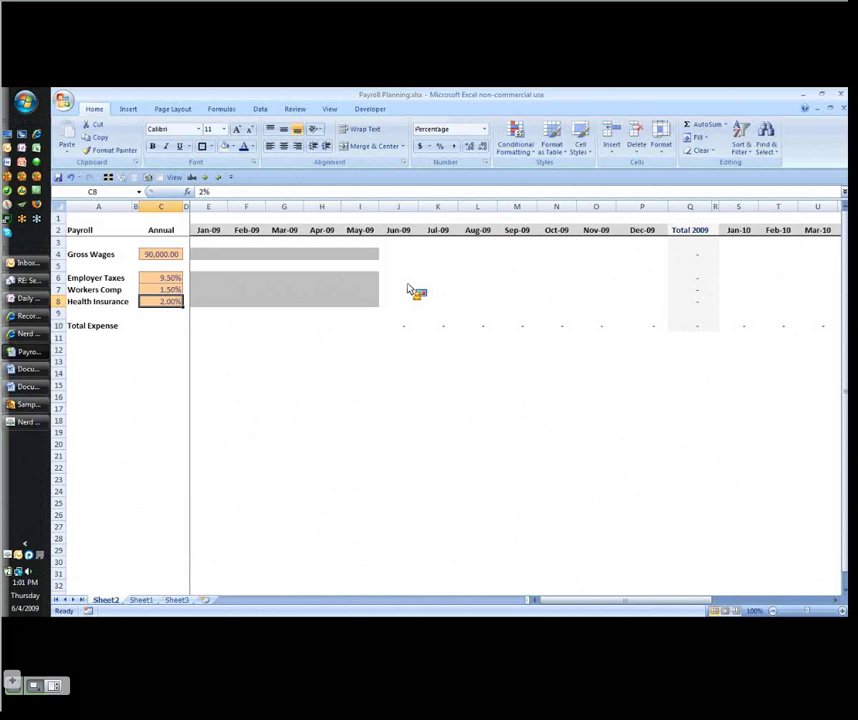
key(Up)
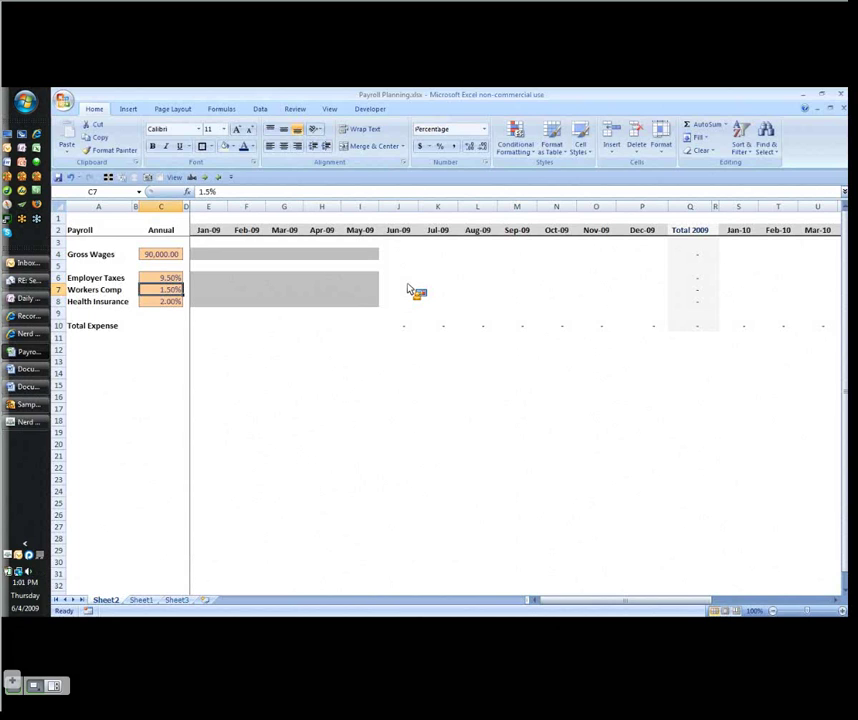
- Enter =C4/12 in the Jun-09 Gross Wages cell and extend it across the months
click(398, 254)
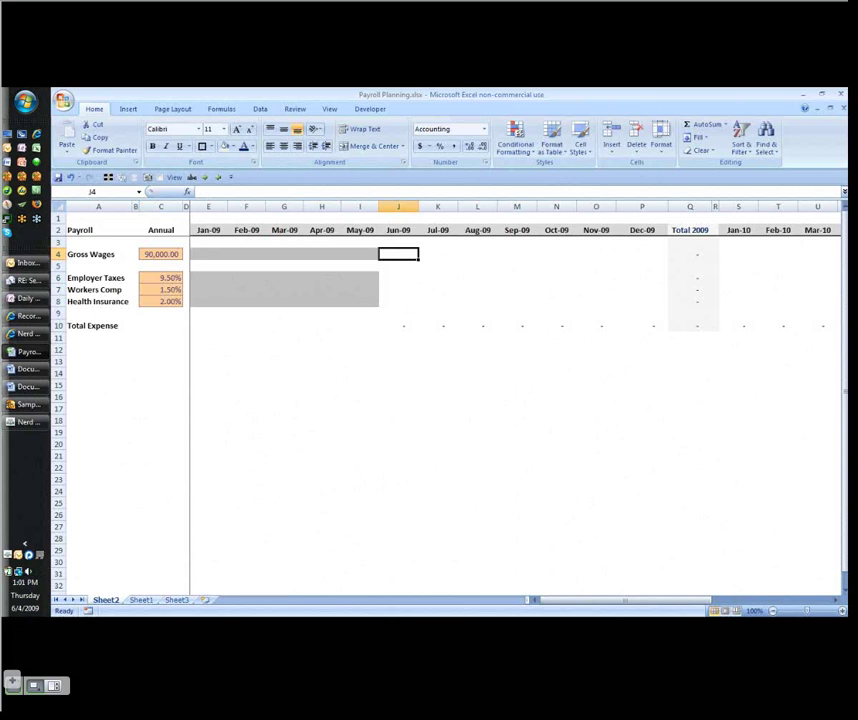
text(=)
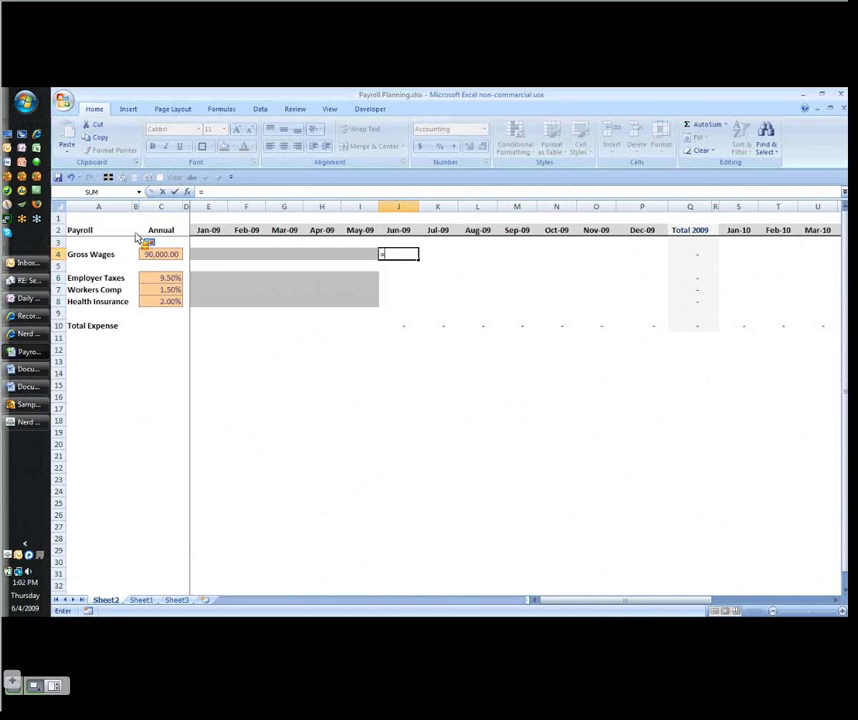
click(176, 255)
text(/12)
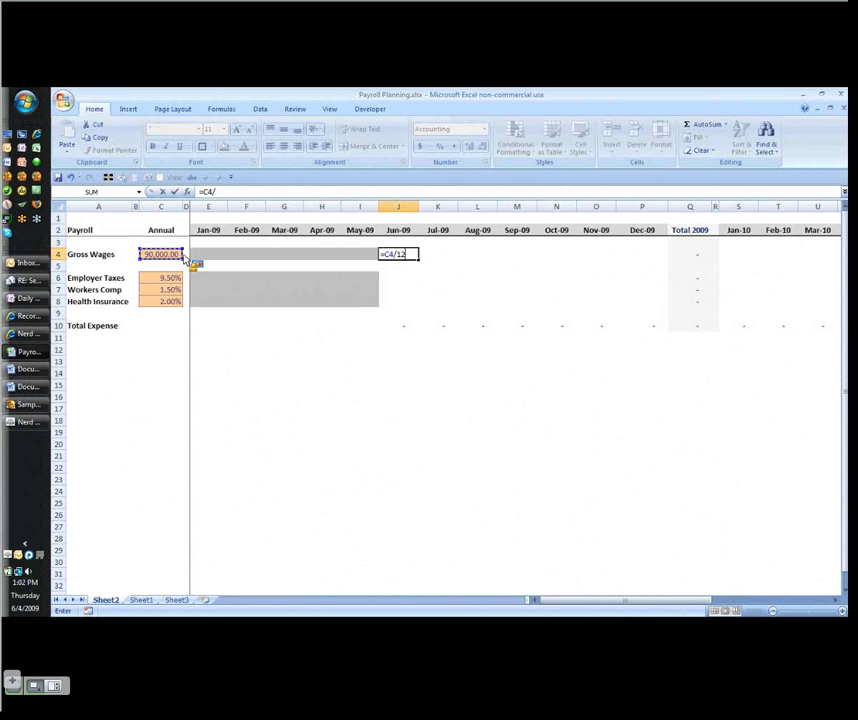
key(ctrl+Return)
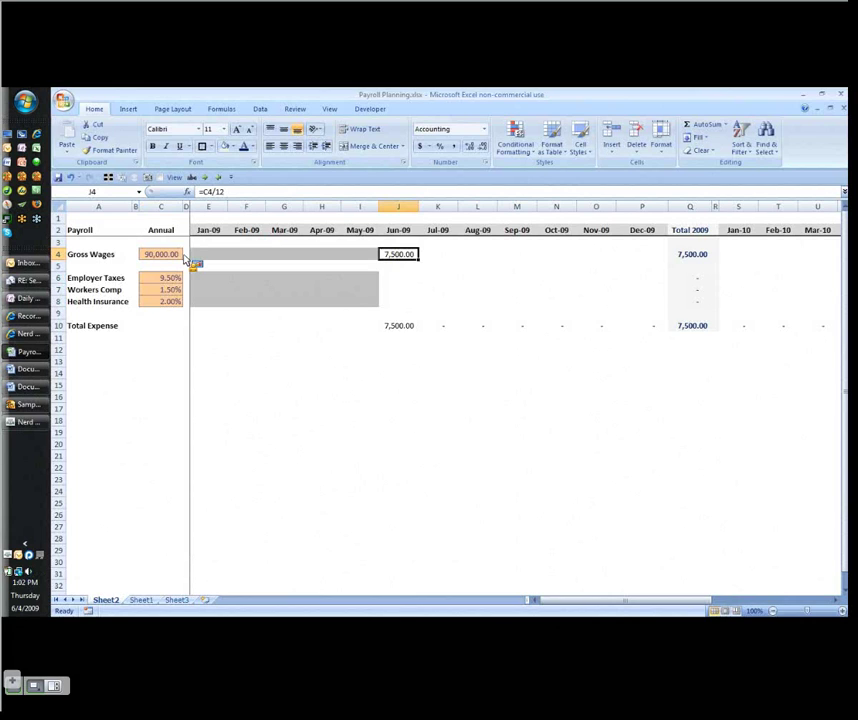
key(shift+Right)
key(shift+Right)
key(shift+Right)
key(shift+Right)
key(shift+Right)
key(shift+Right)
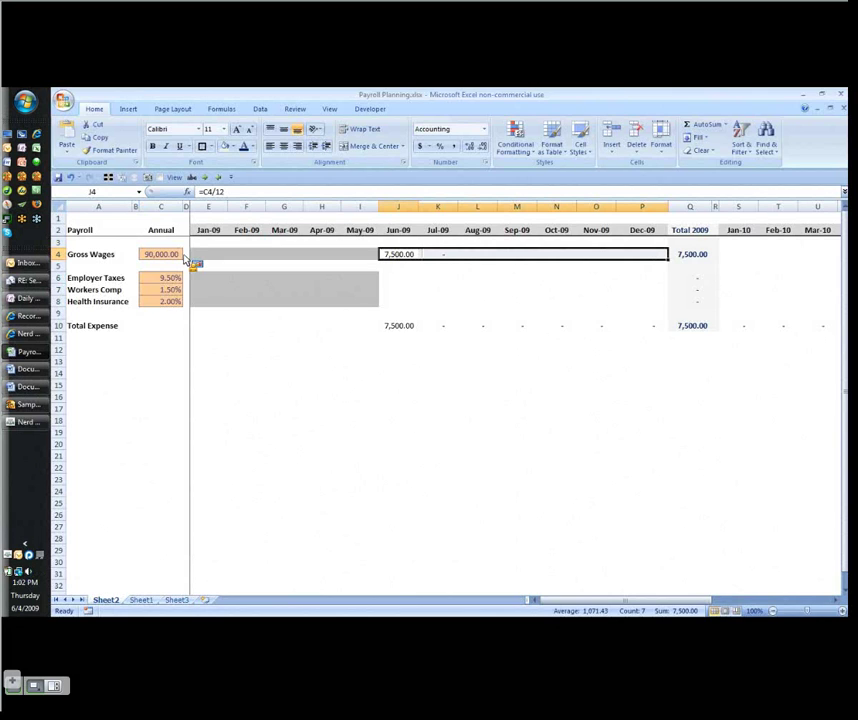
key(Right)
key(Right)
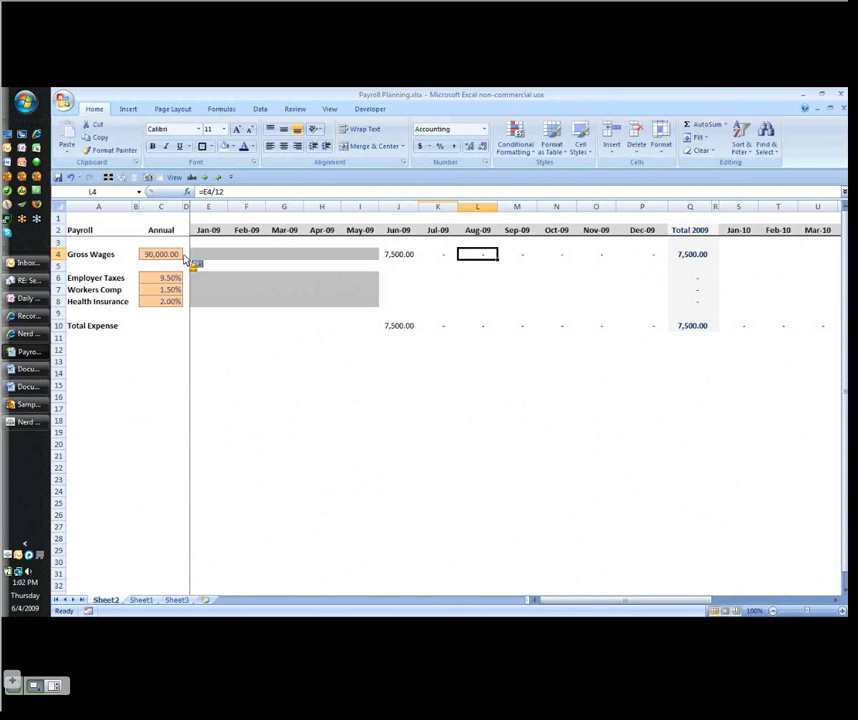
key(Left)
key(Left)
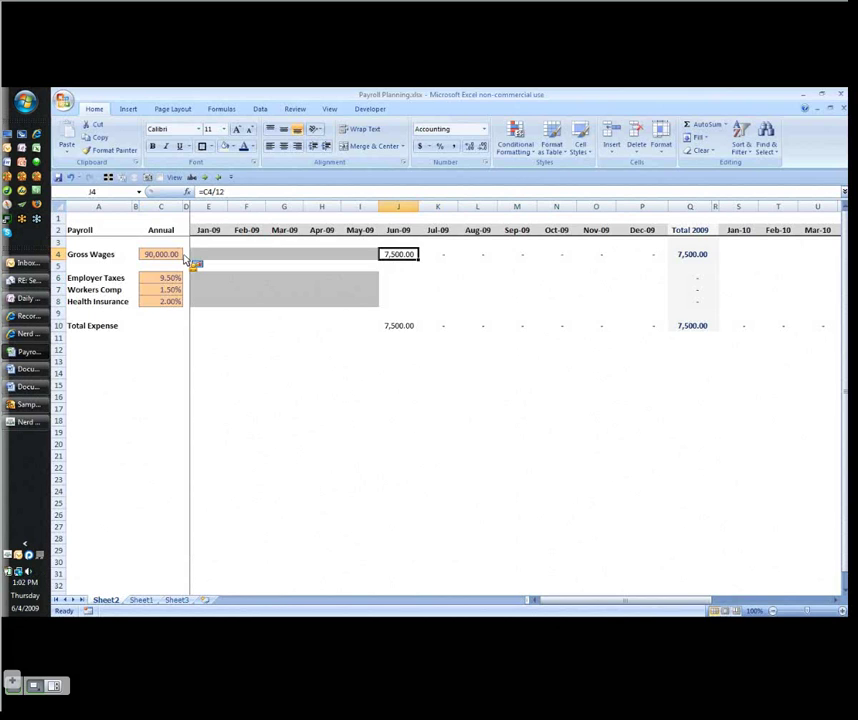
- Anchor the formula as =$C4/12 so it copies correctly to the remaining months
drag(185, 258, 437, 262)
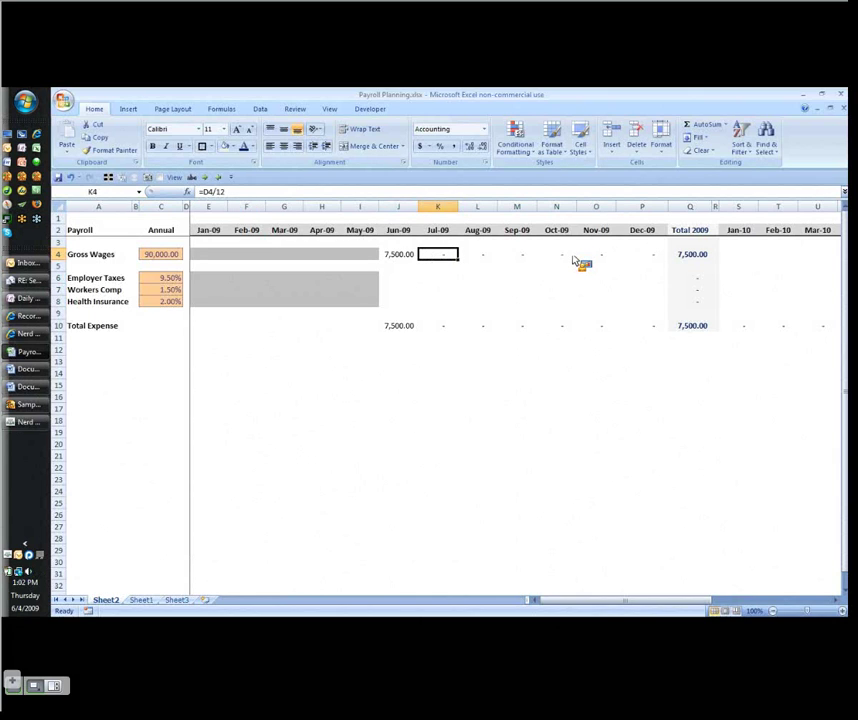
drag(573, 258, 580, 262)
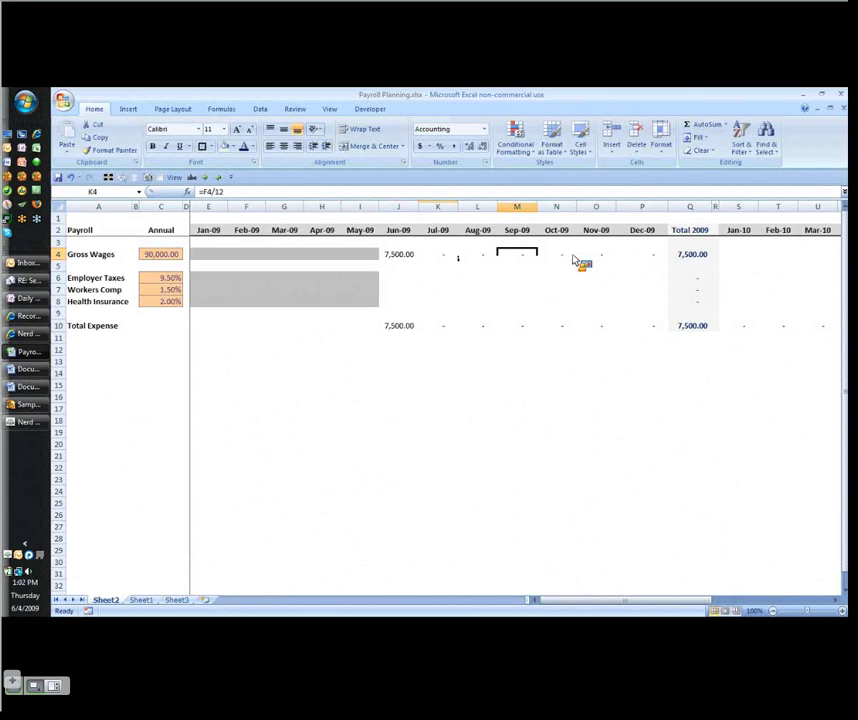
double_click(400, 256)
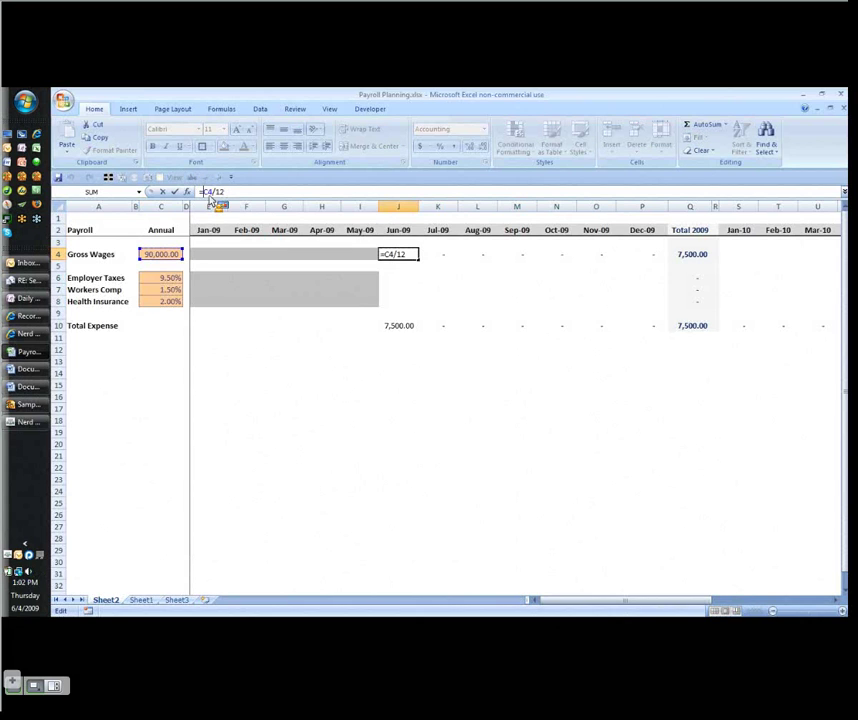
click(205, 192)
text($)
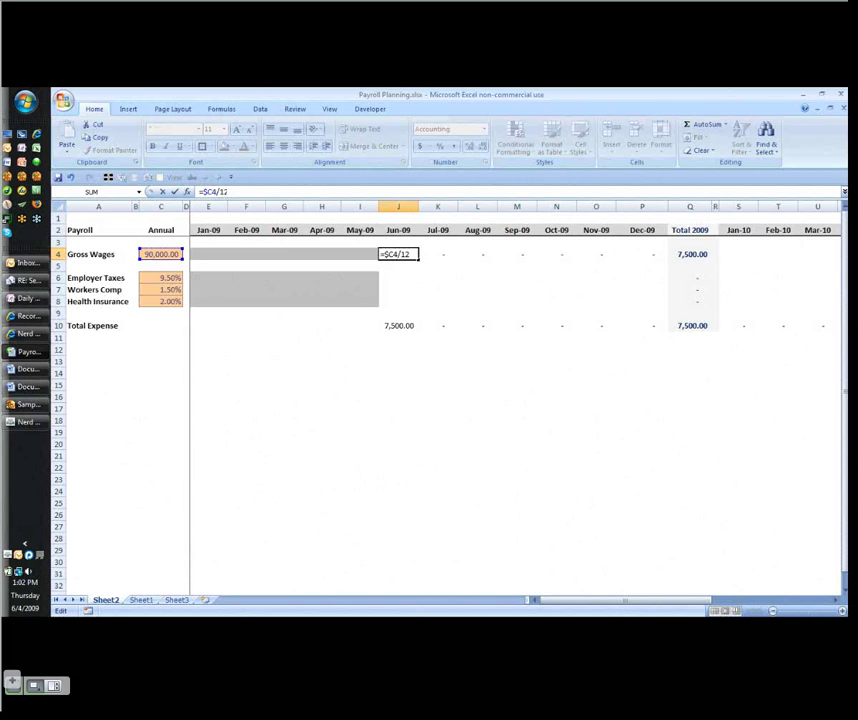
key(ctrl+Return)
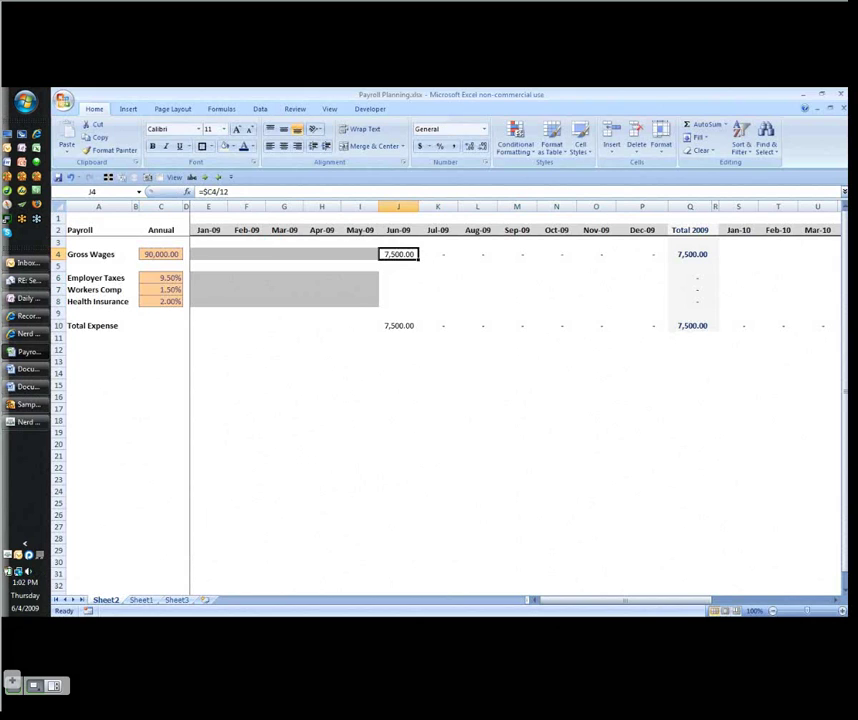
key(ctrl+c)
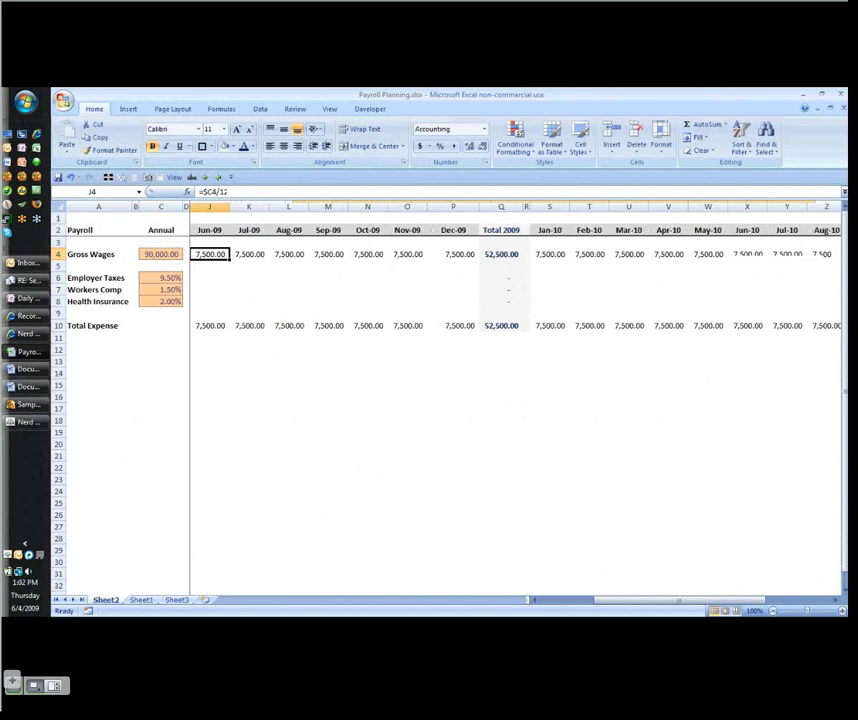
- Build the Jun-09 employer taxes formula =J$4*$C6 with mixed references
key(Home)
key(Right)
key(Right)
key(Right)
key(Right)
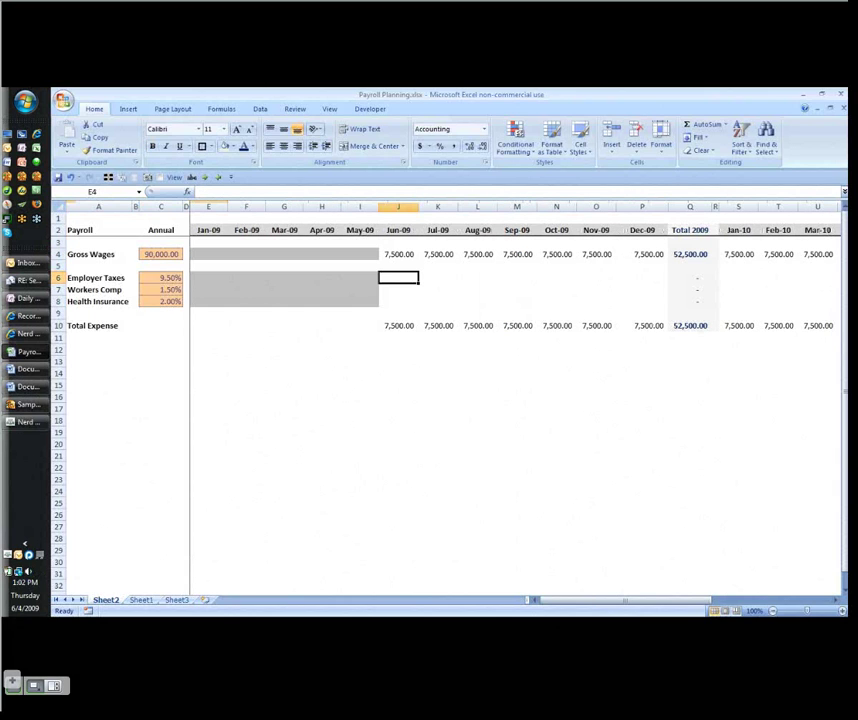
text(=)
key(Up)
key(Up)
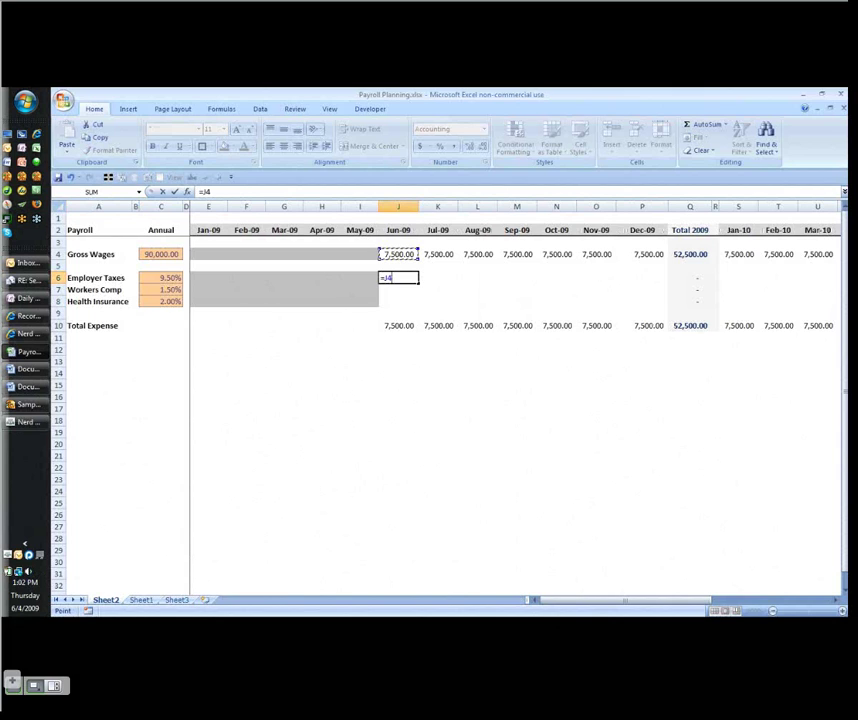
text(*)
click(160, 279)
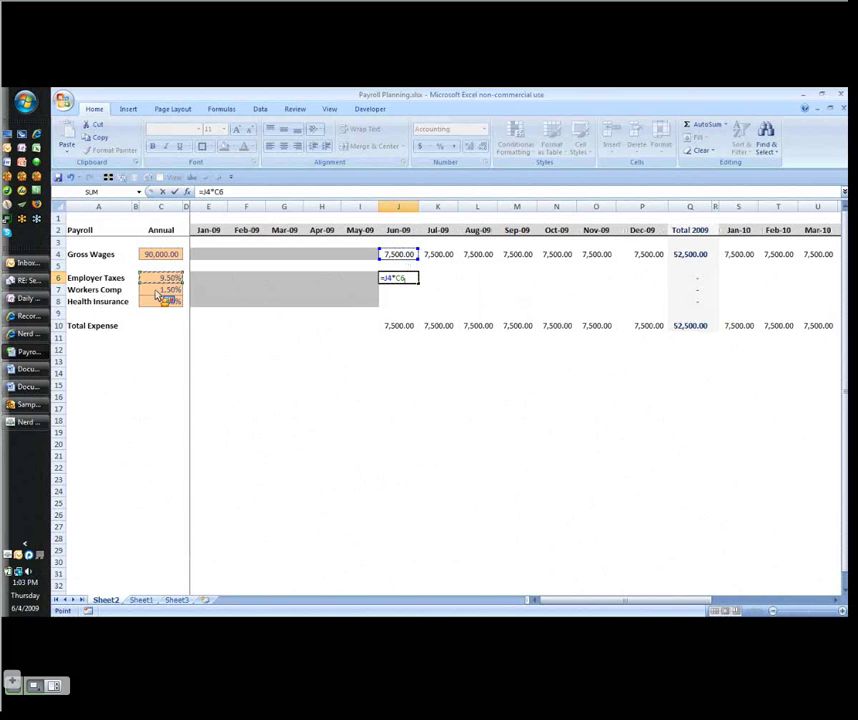
key(ctrl+Return)
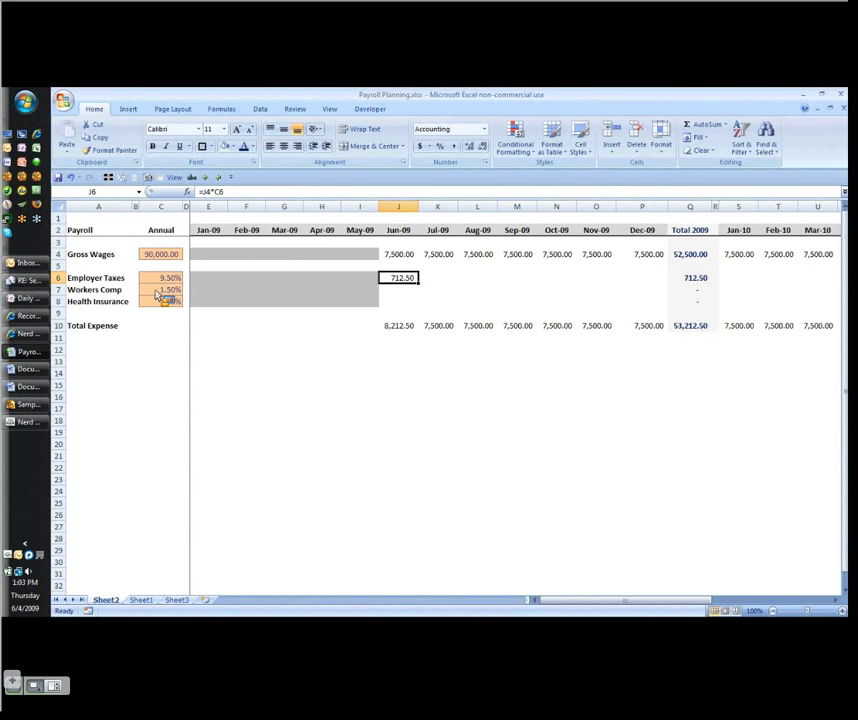
click(208, 192)
text($)
click(219, 192)
text($)
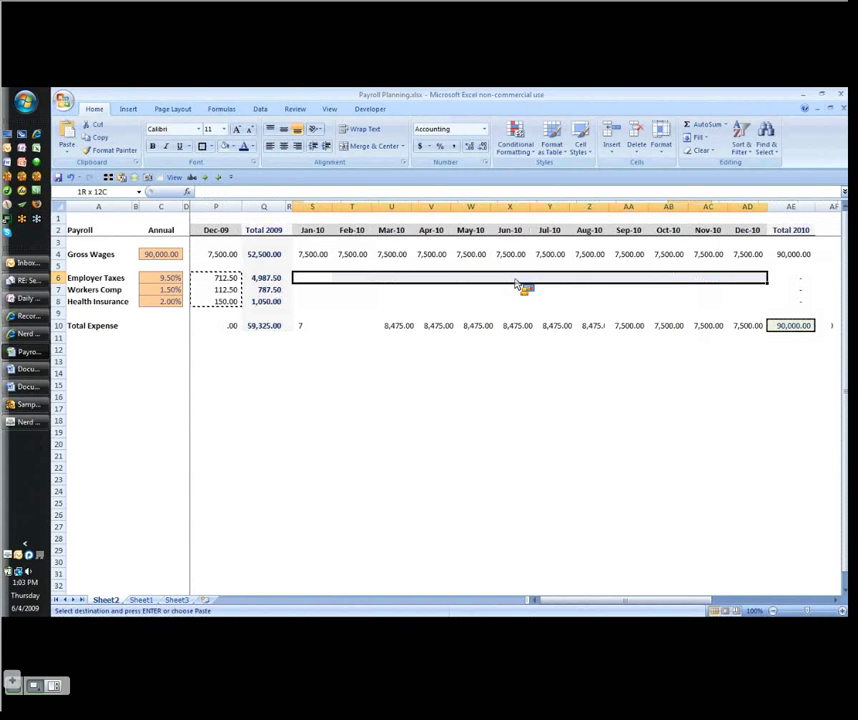
- Paste the tax formulas across all months and fill Total 2010 down to Total Expense
key(Return)
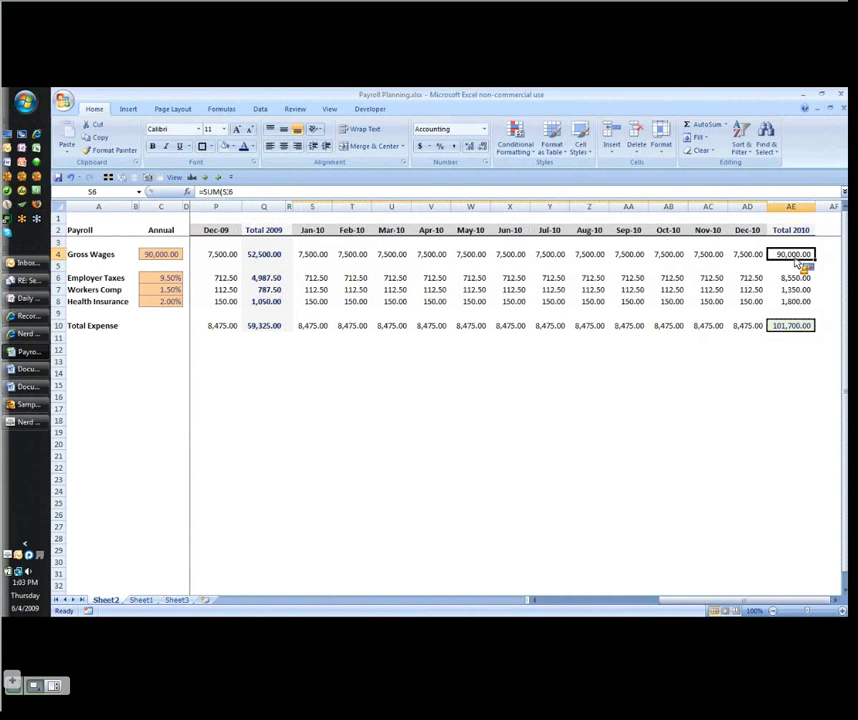
drag(800, 262, 798, 331)
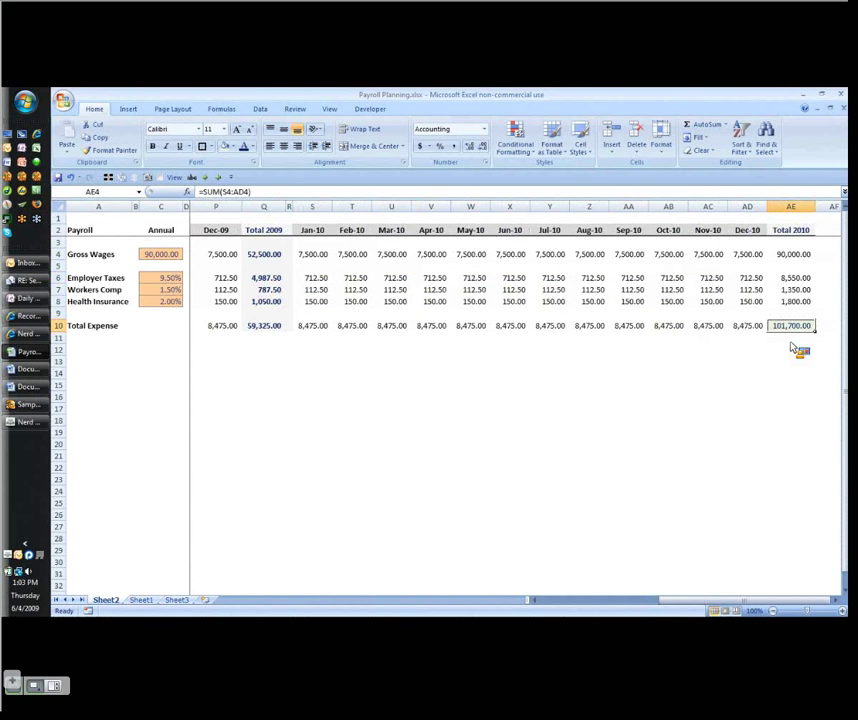
click(794, 347)
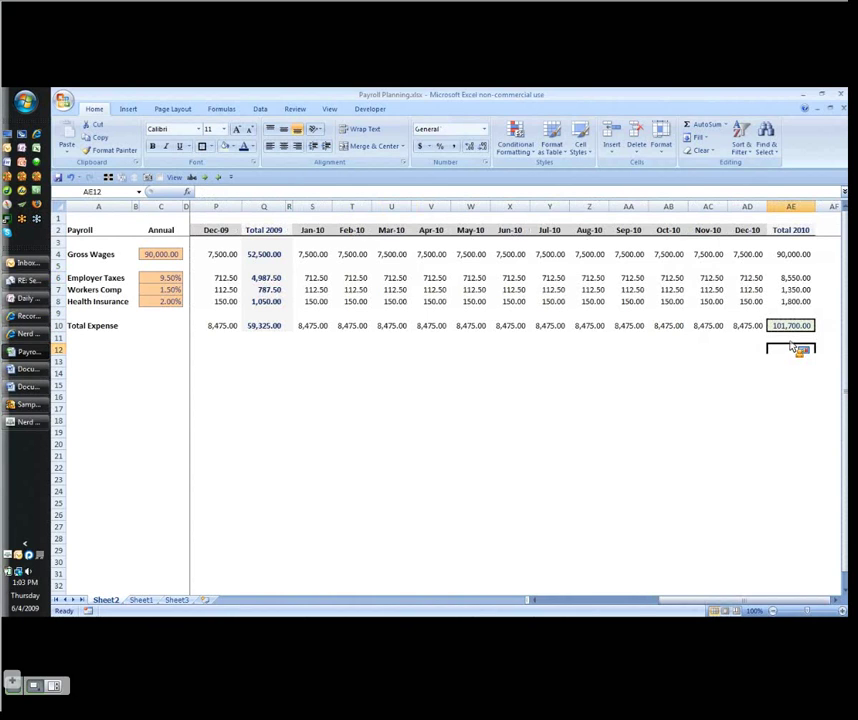
key(Up)
key(Up)
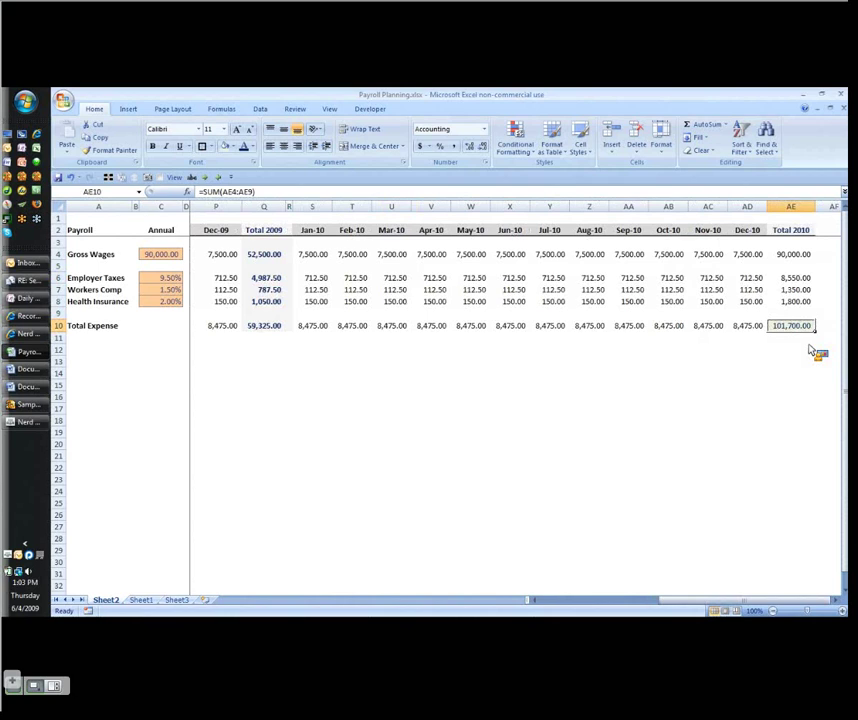
key(Down)
key(Down)
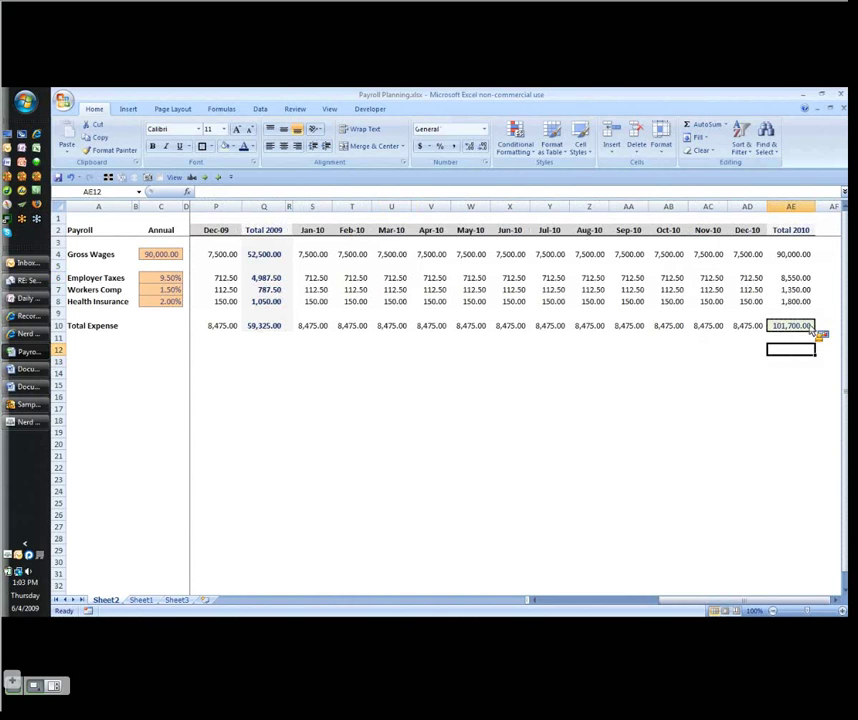
- Scroll back to the 2009 monthly columns through Total 2009
drag(814, 332, 393, 355)
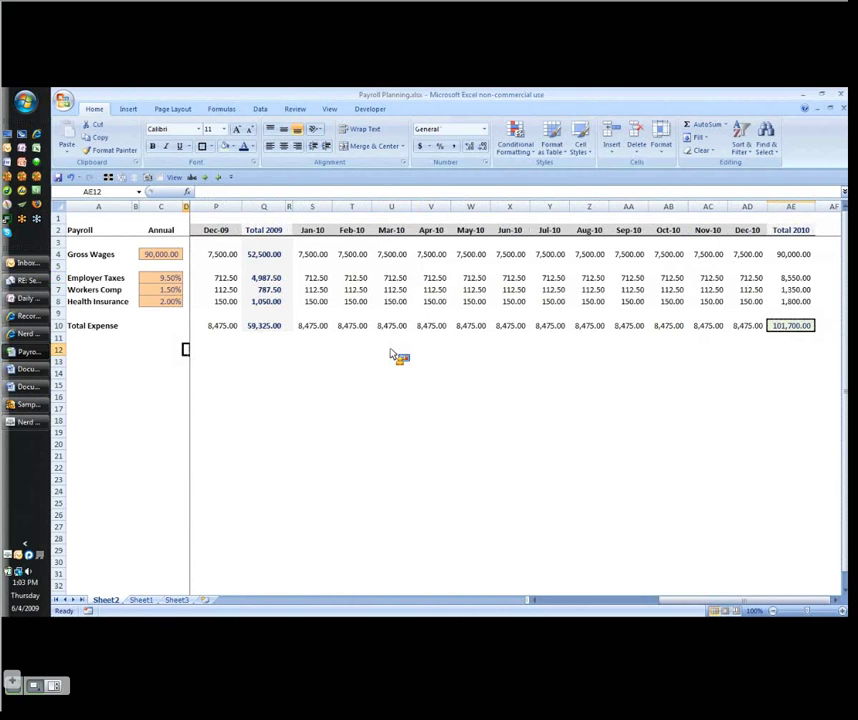
drag(393, 355, 393, 355)
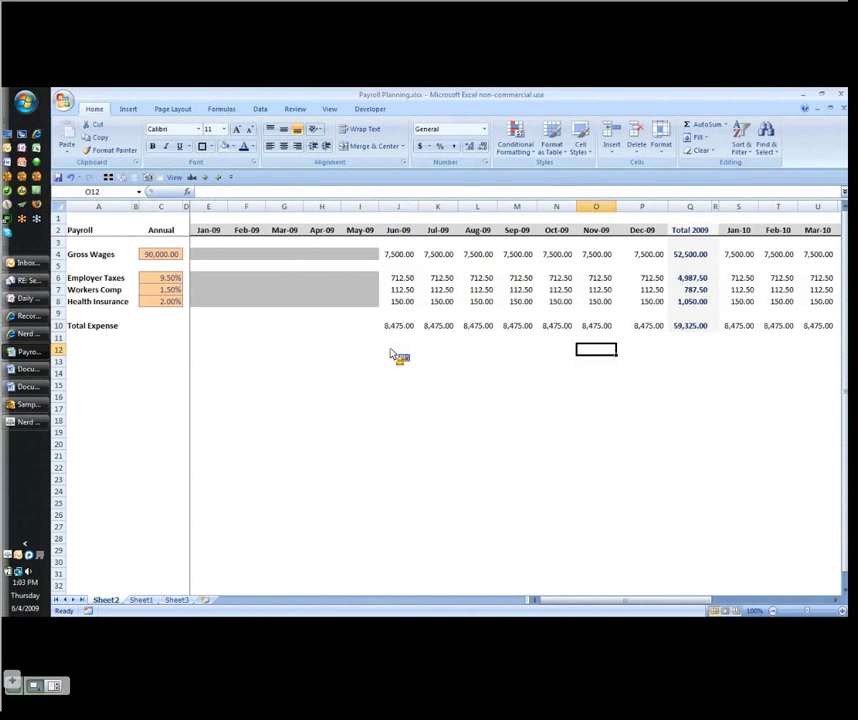
drag(393, 355, 393, 355)
- Re-enter 90,000 as the annual Gross Wages
click(160, 254)
text(90000)
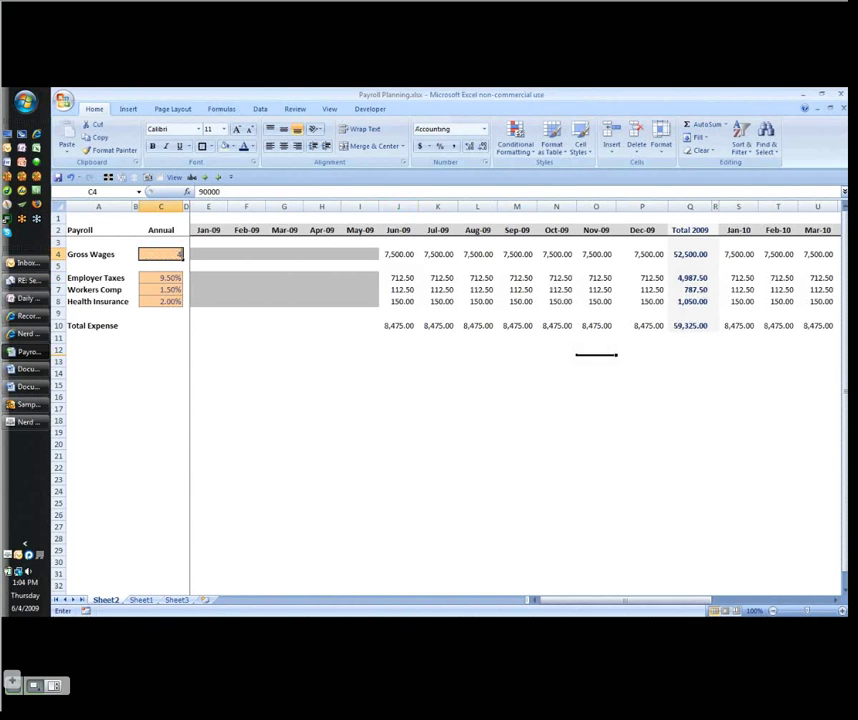
click(641, 278)
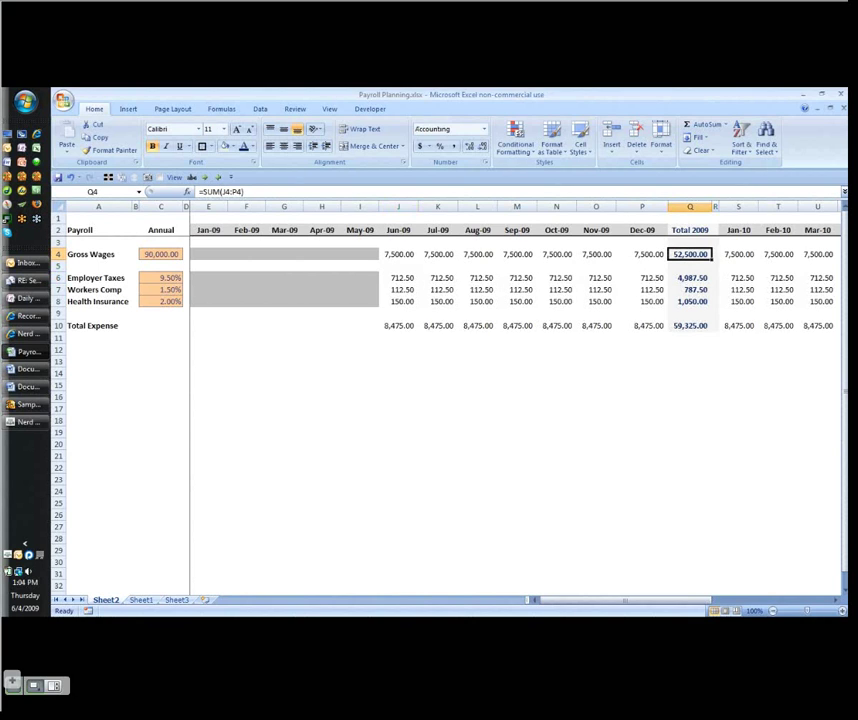
click(641, 349)
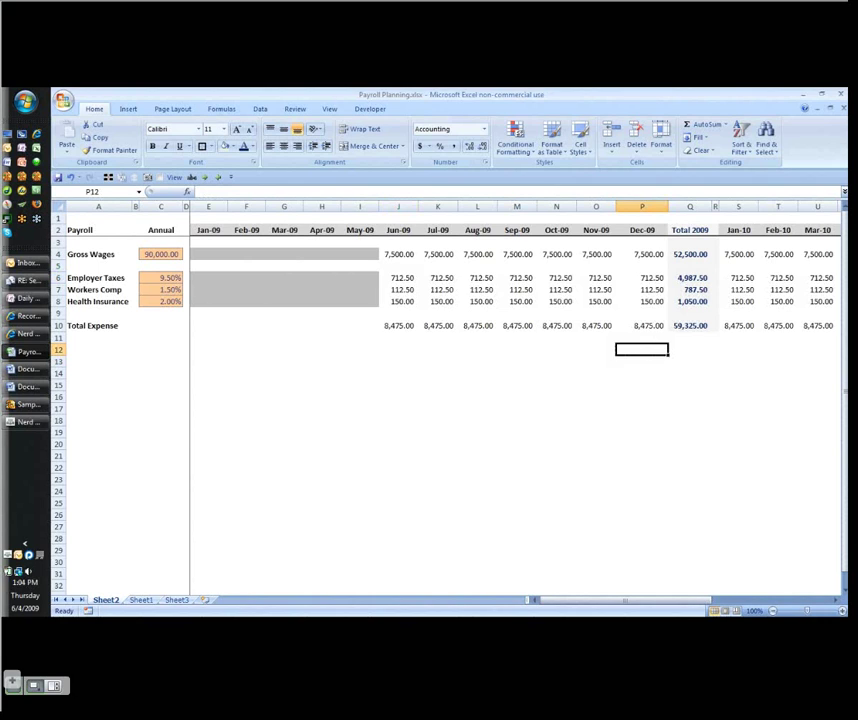
- Below December, enter +P10*2 to double the total expense (16,950.00)
text(+)
key(Up)
key(Up)
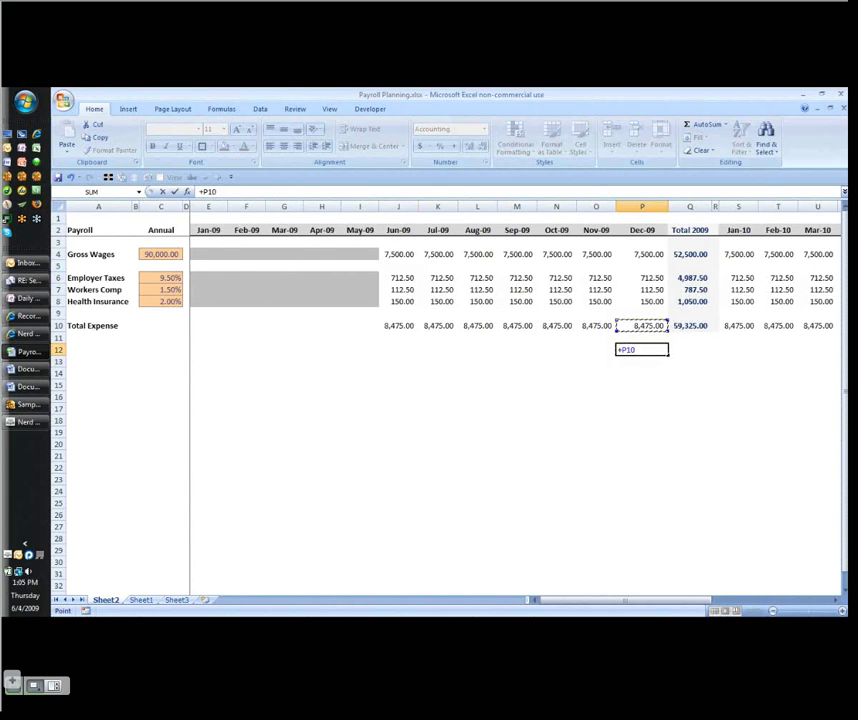
text(*2)
key(ctrl+Return)
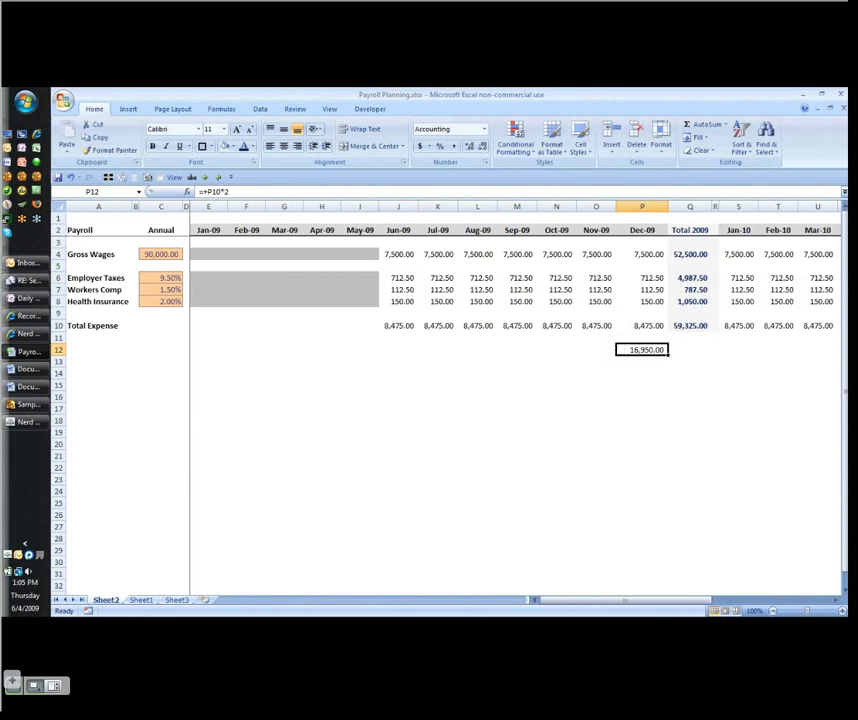
- Add a 20,000 monthly quota and its annual total =P13*12 (240,000.00)
key(Down)
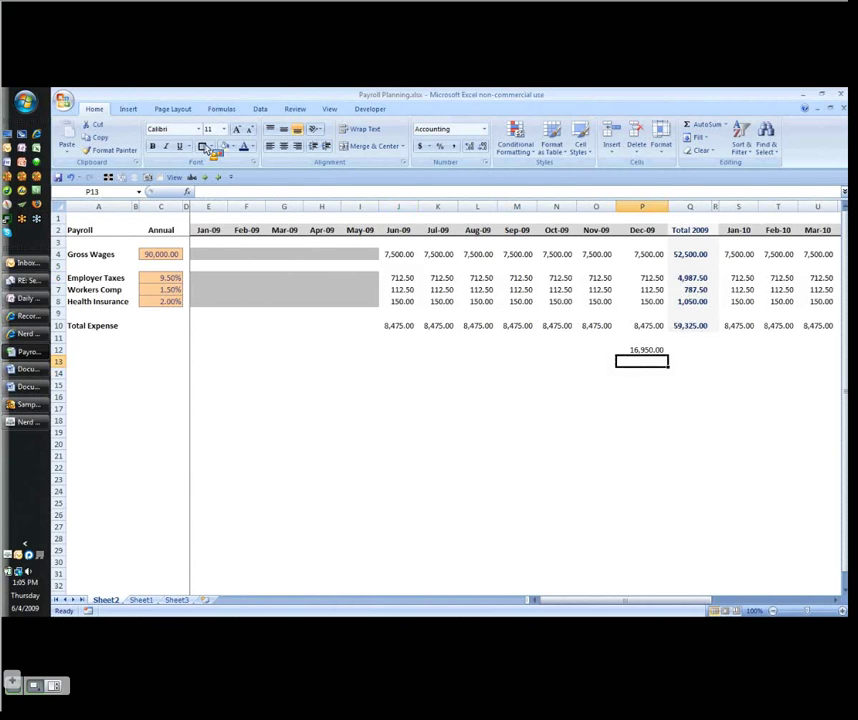
text(20000)
key(ctrl+Return)
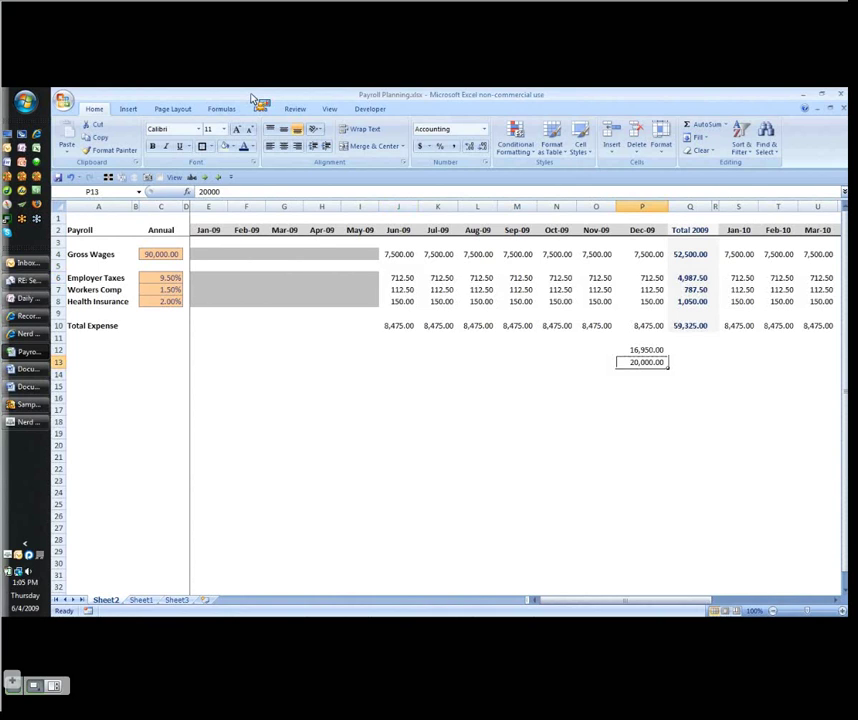
key(Down)
text(=P13*12)
key(Return)
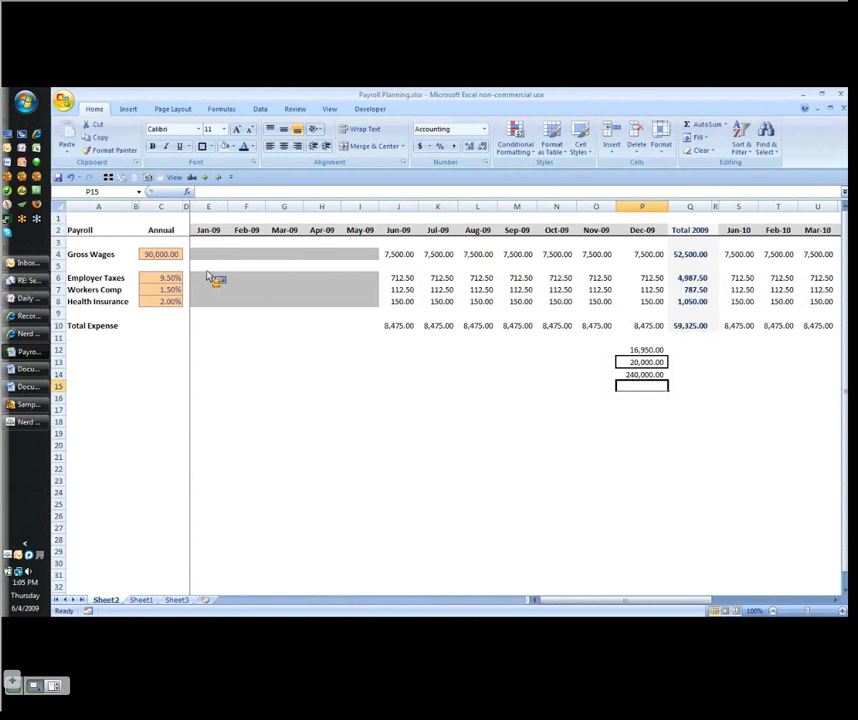
- Lower the annual Gross Wages to 45,000
click(160, 254)
text(45,0)
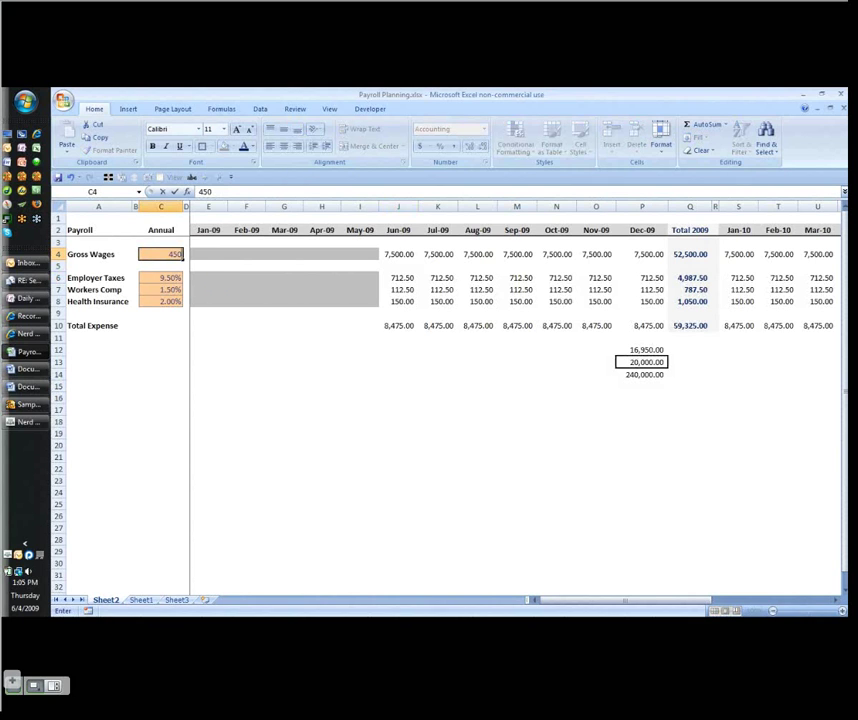
text(00)
key(Return)
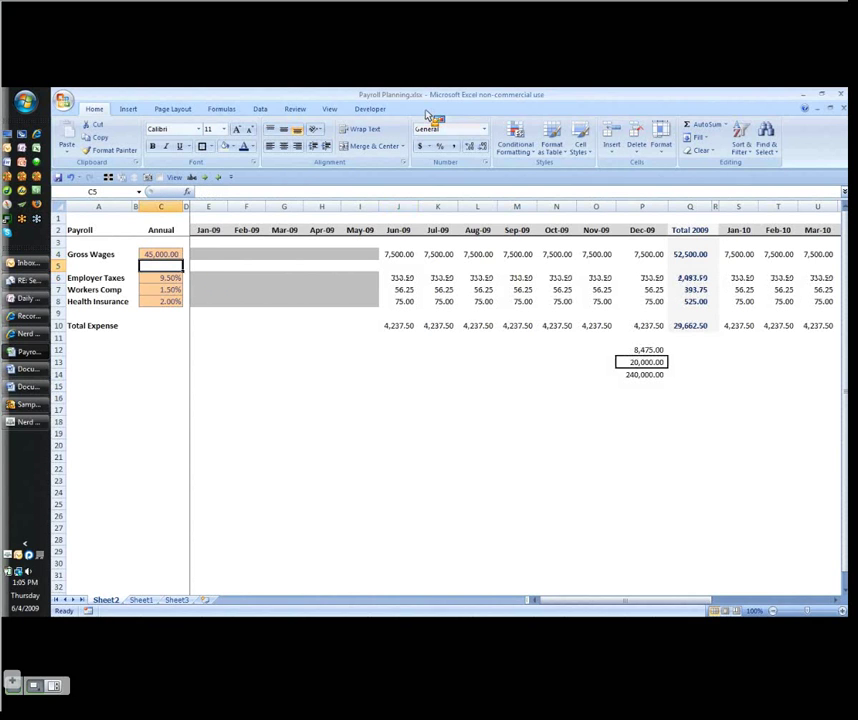
- Enter 45,000 below the annual quota and the ratio formula =P15/P14 under it
click(641, 386)
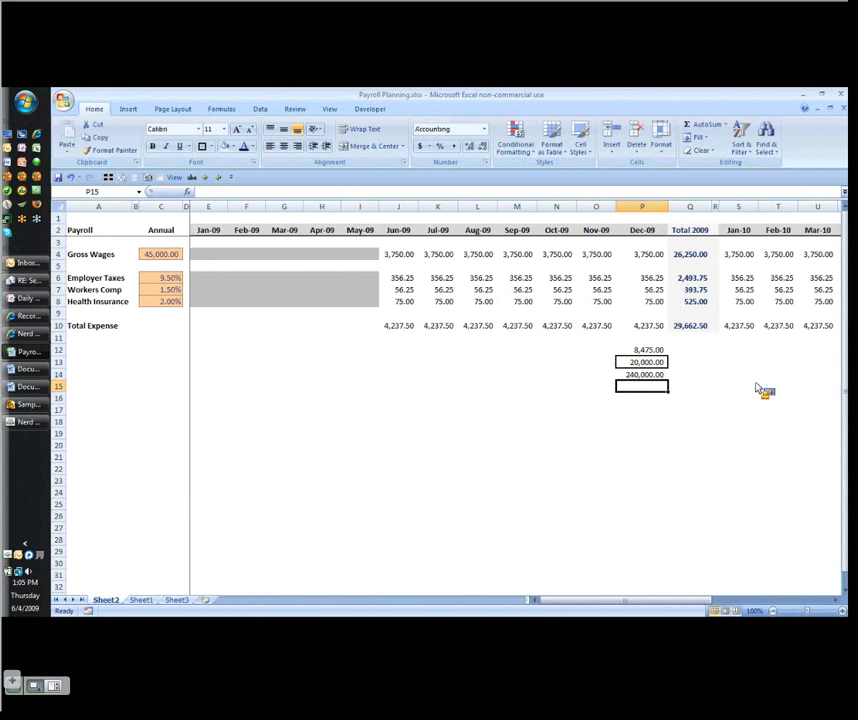
text(45000)
key(Return)
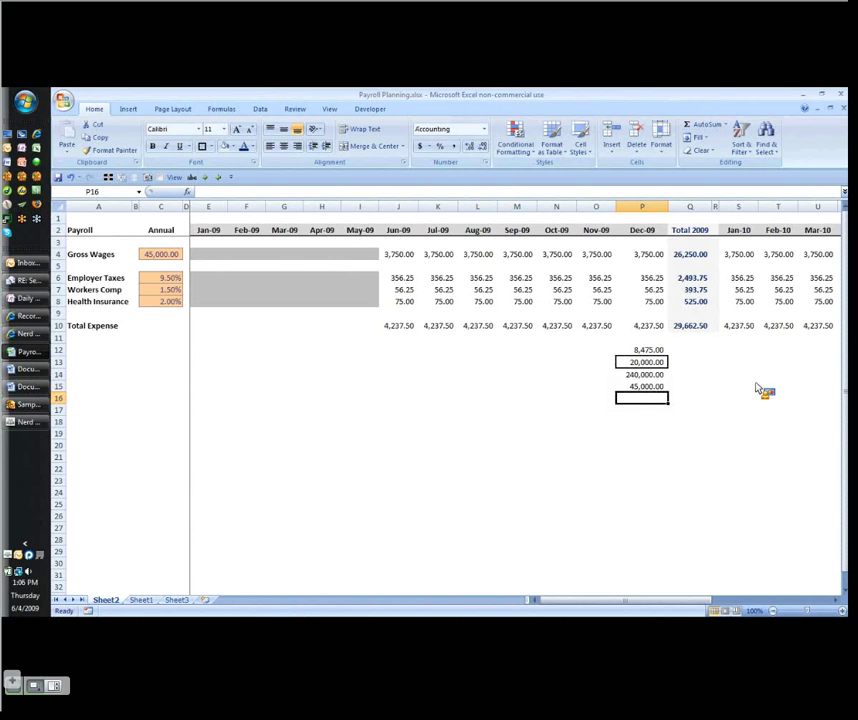
text(+)
key(Up)
text(/)
key(Up)
key(Up)
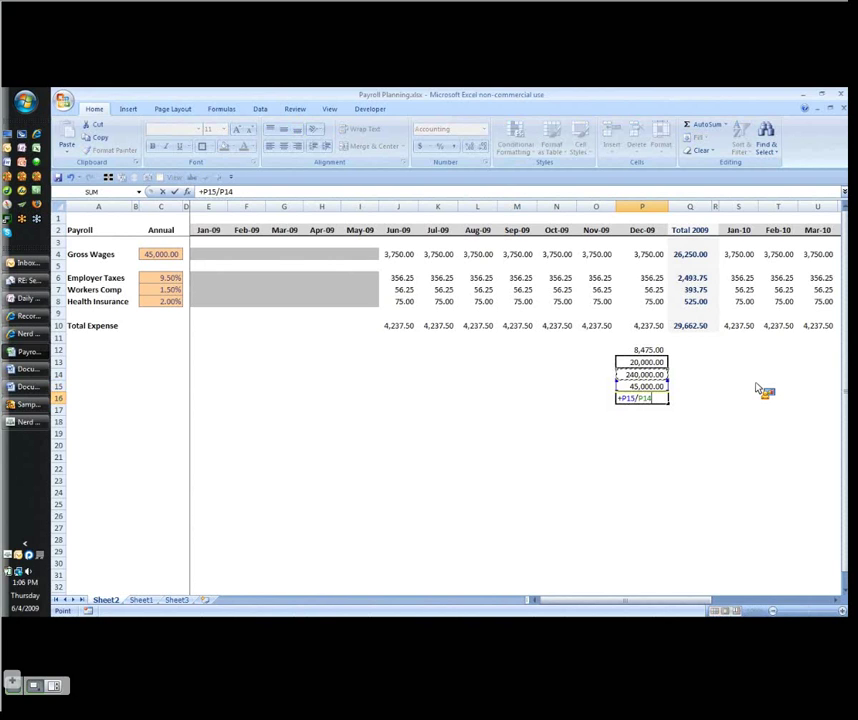
key(Return)
- Format the ratio as a percentage, showing 18.75%
key(Up)
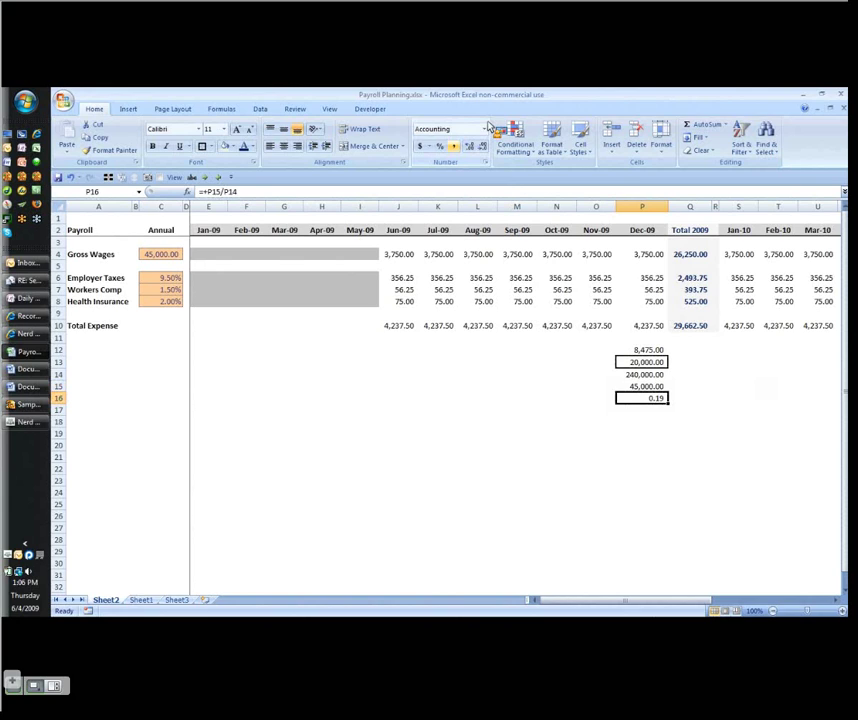
click(487, 128)
click(450, 318)
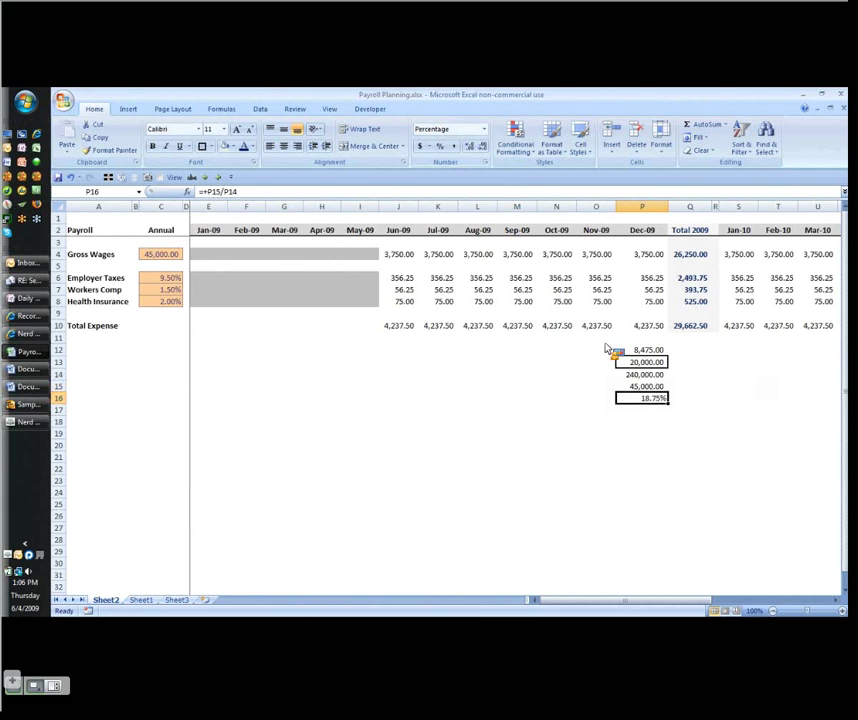
click(644, 414)
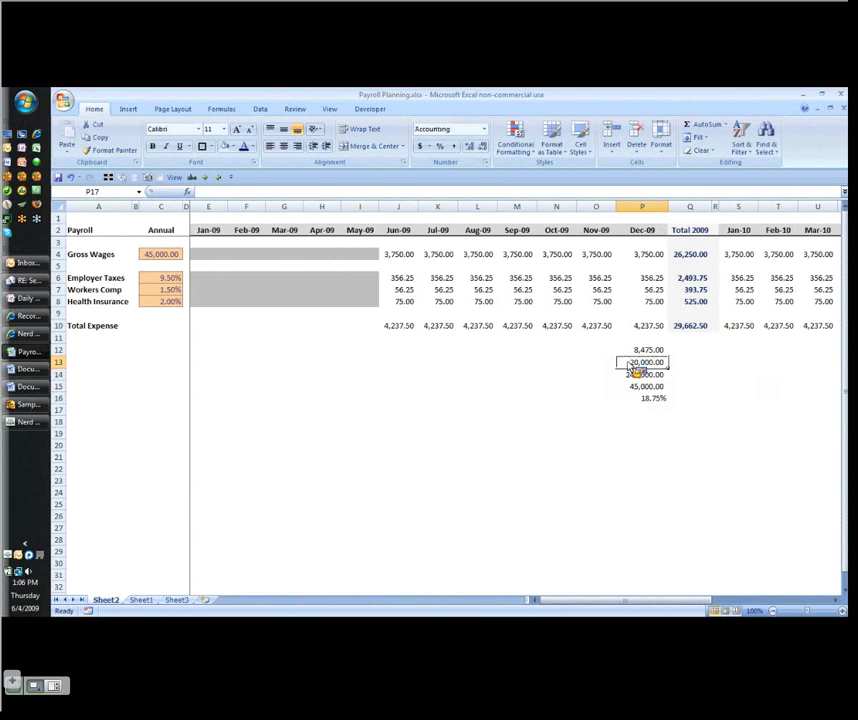
key(Up)
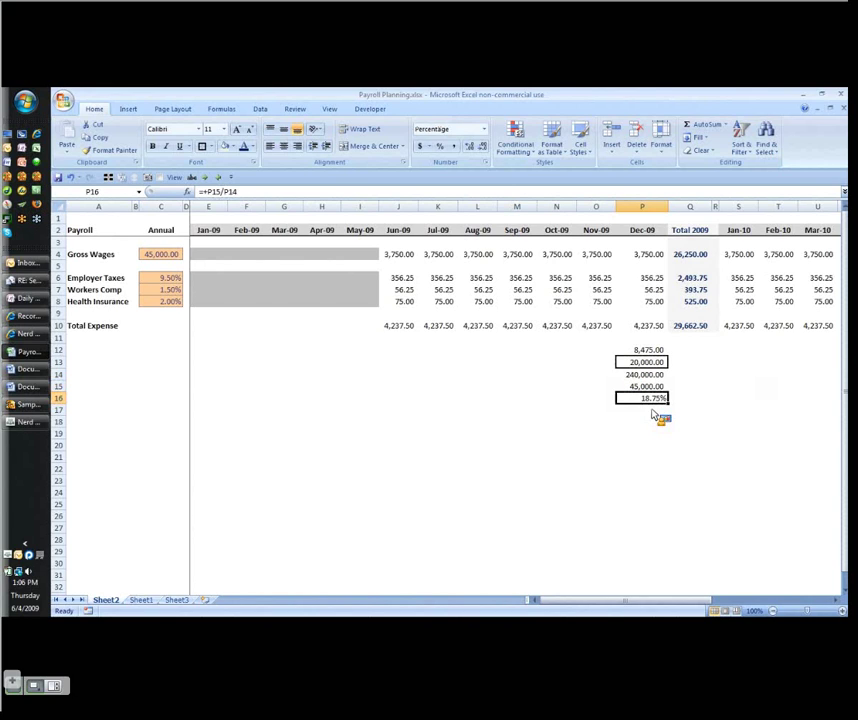
- Enter a 20% commission rate shown with two decimals (20.00%)
click(655, 414)
text(20)
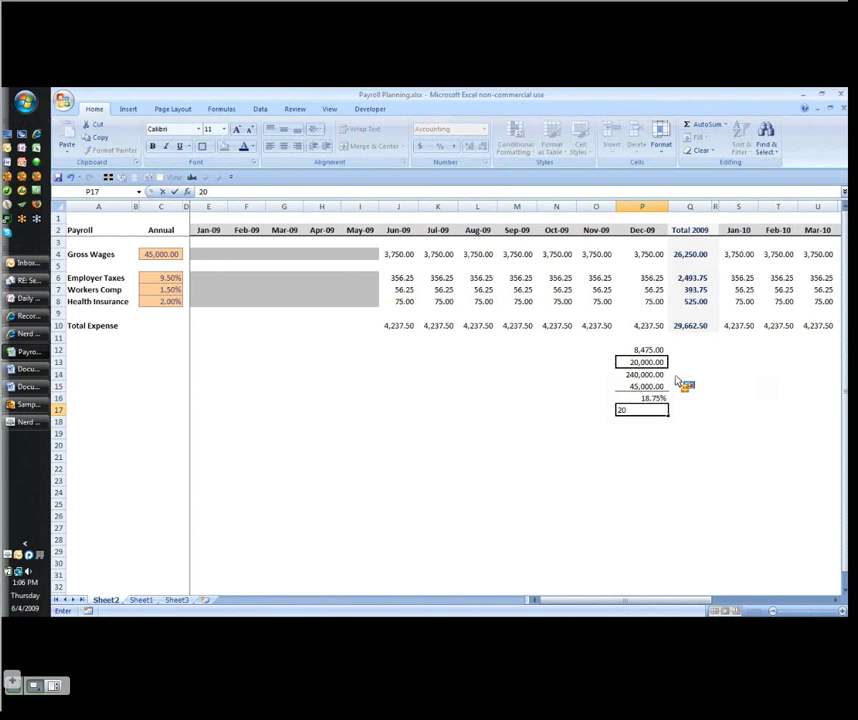
text(%)
key(Return)
click(468, 147)
click(468, 147)
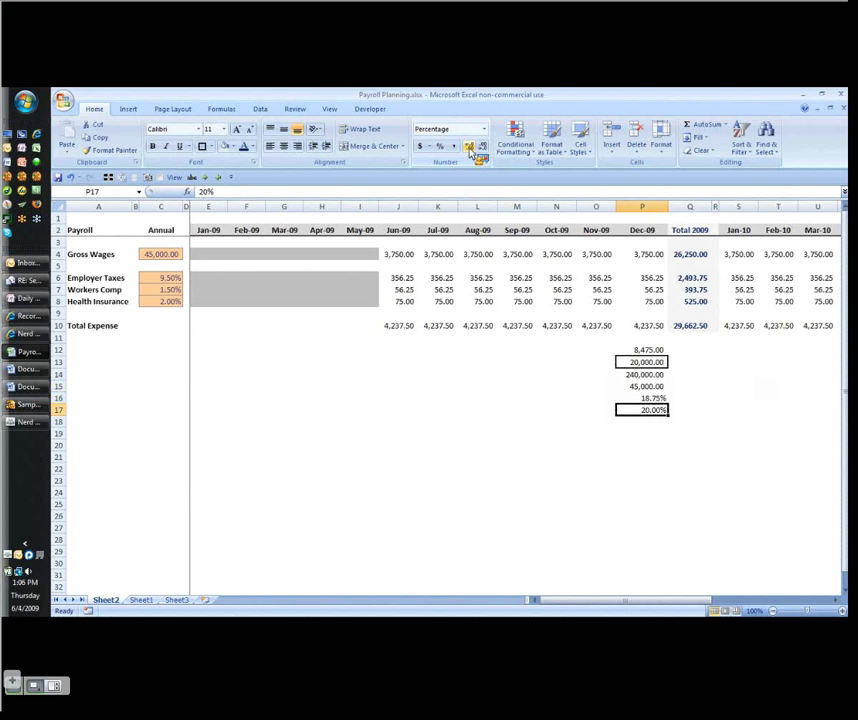
- Calculate the commission payout as the annual quota times the rate, =P14*P17
click(640, 434)
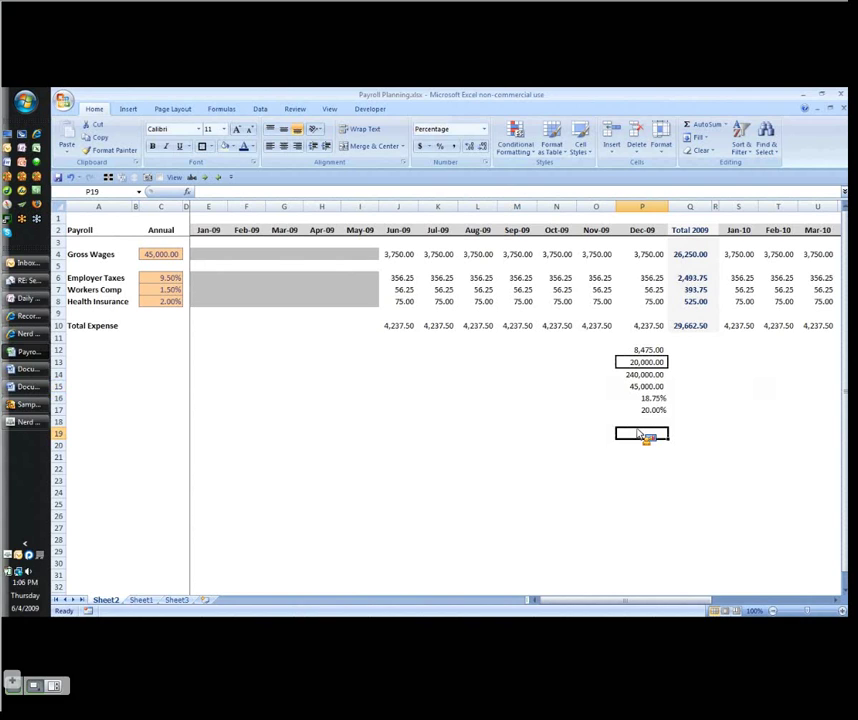
key(Up)
key(Up)
key(Up)
key(Up)
key(Up)
key(Up)
key(Up)
key(Up)
key(Up)
key(Left)
key(Left)
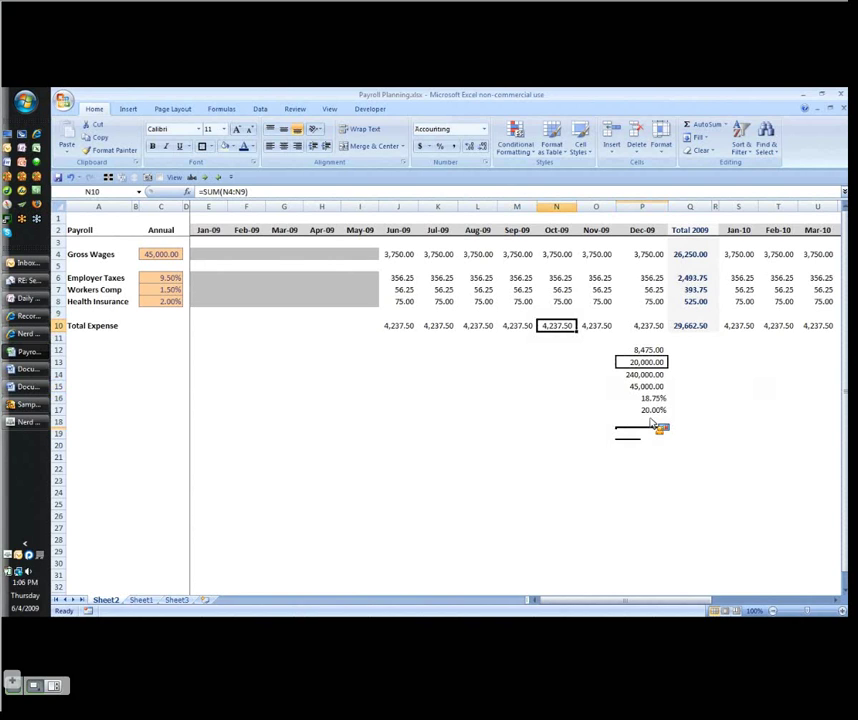
click(655, 424)
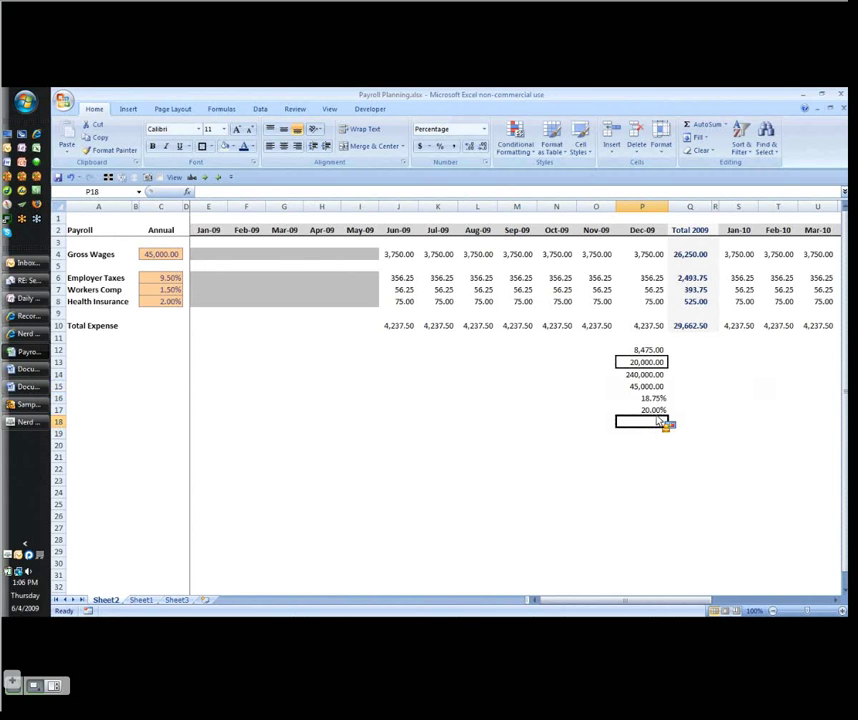
key(Up)
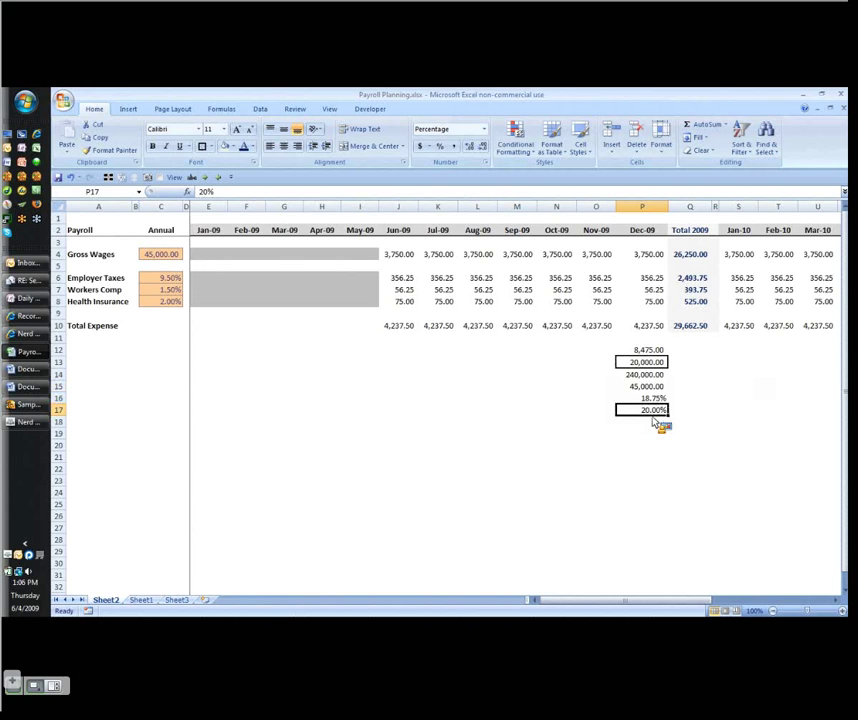
click(670, 381)
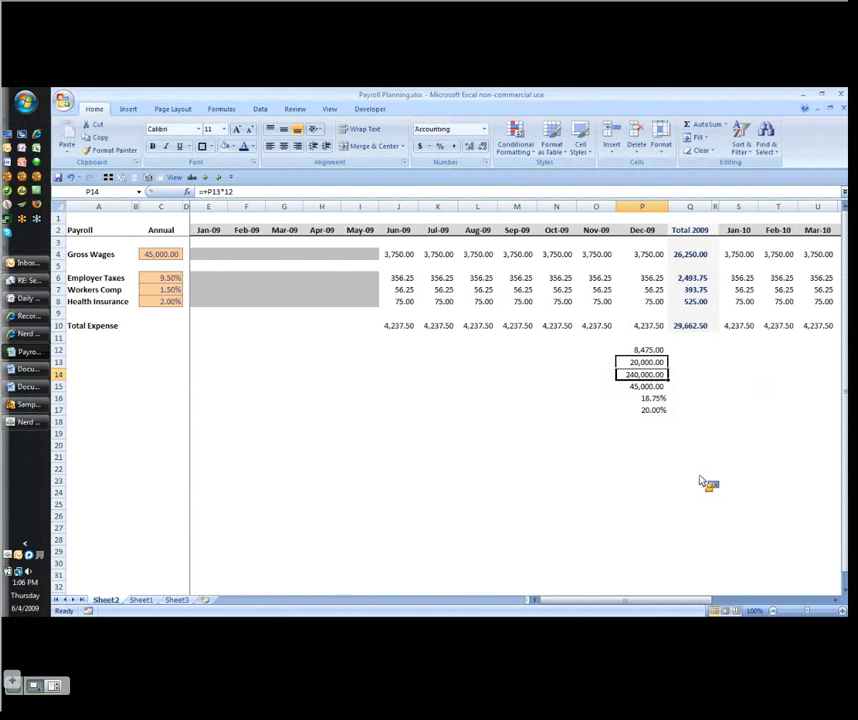
key(Down)
key(Down)
key(Down)
key(Down)
key(Down)
text(=)
key(Up)
key(Up)
key(Up)
key(Up)
key(Up)
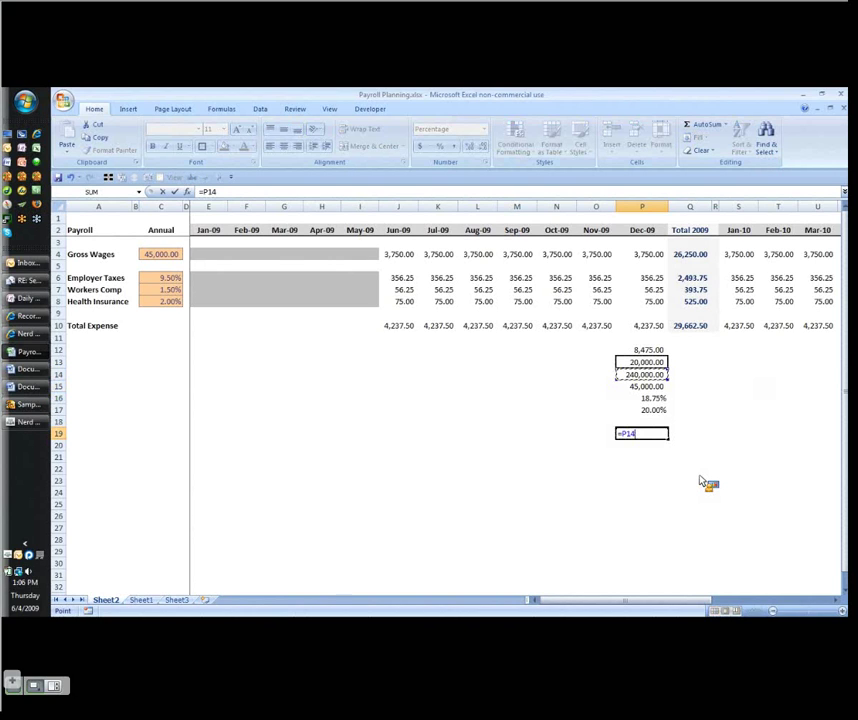
text(*)
key(Up)
key(Up)
key(Return)
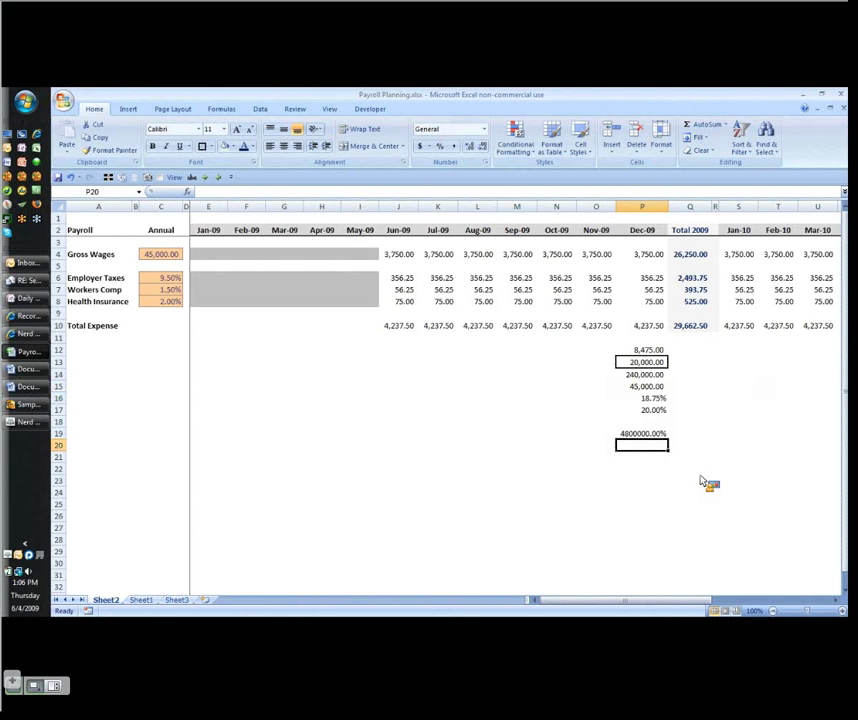
- Format the payout as Accounting ($48,000.00) and enter +45000 below it
click(421, 146)
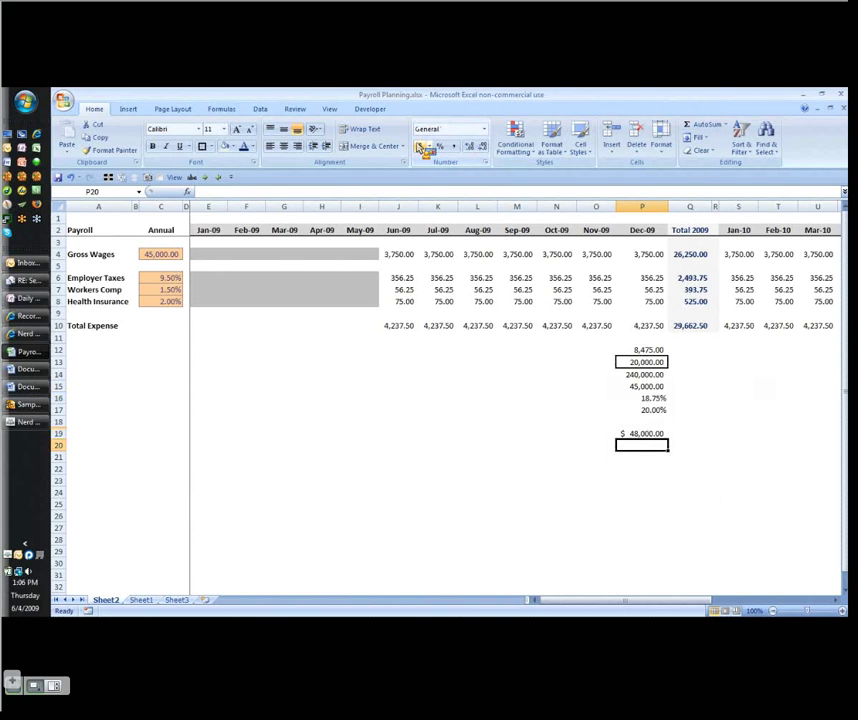
text(+45000)
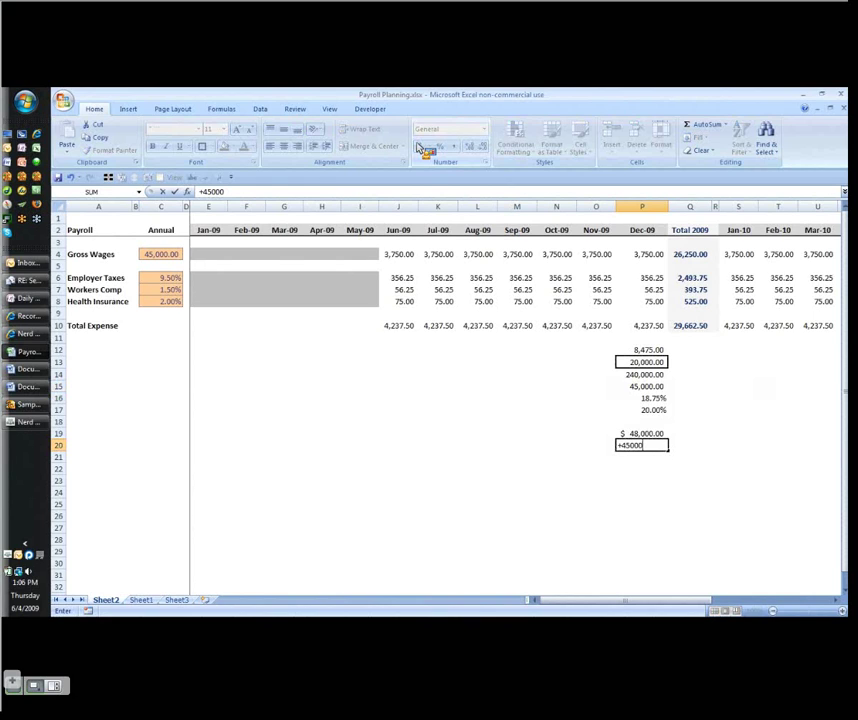
key(ctrl+Return)
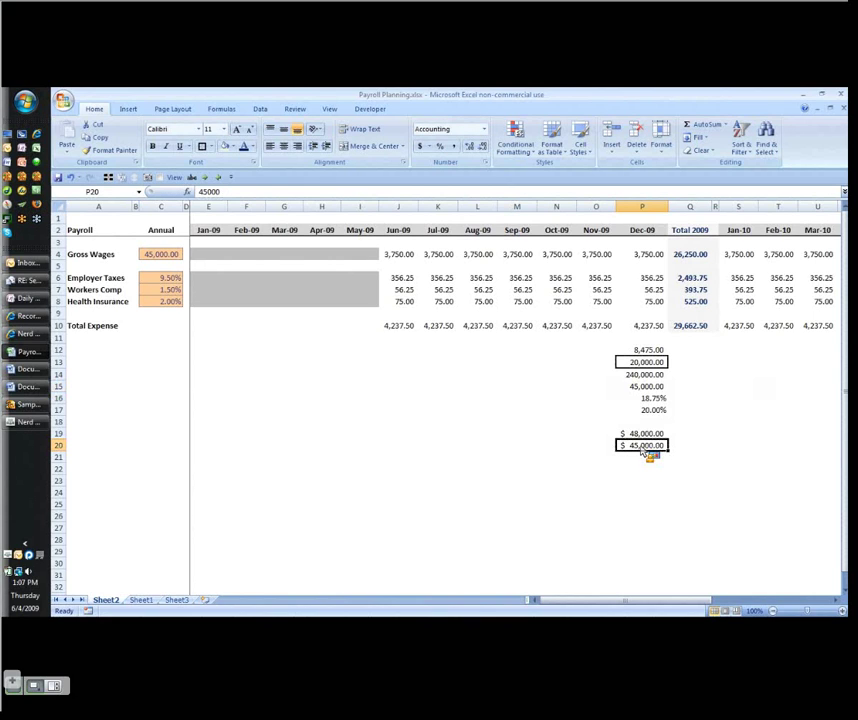